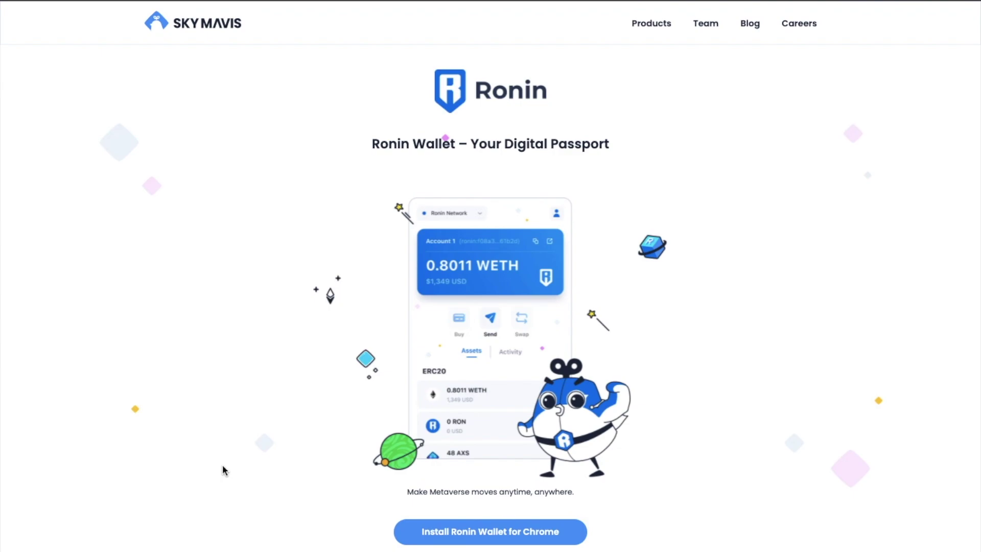
- Install Ronin Wallet from the Chrome Web Store, pin it to the toolbar, and begin setup
{"action": "left_click", "coordinate": [444, 537]}
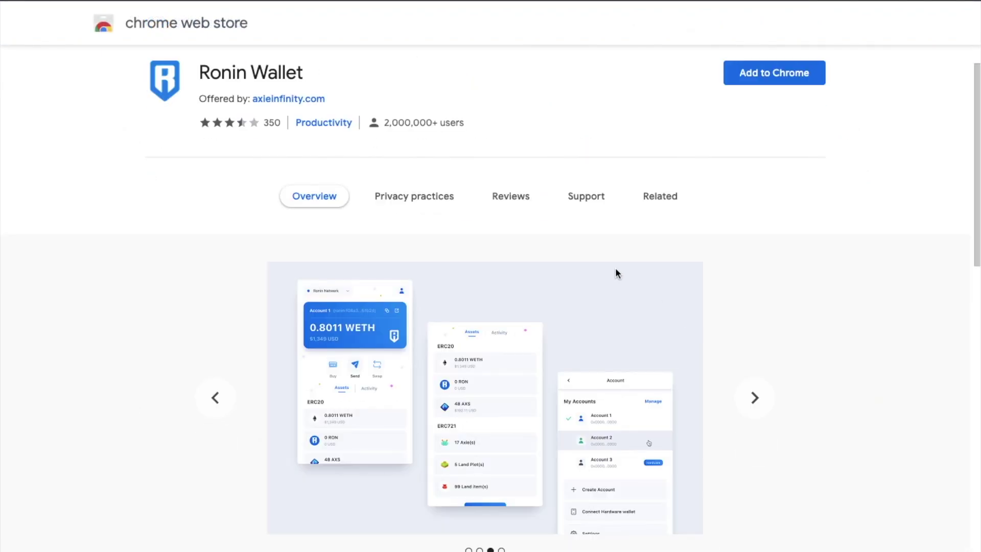
{"action": "left_click", "coordinate": [495, 198]}
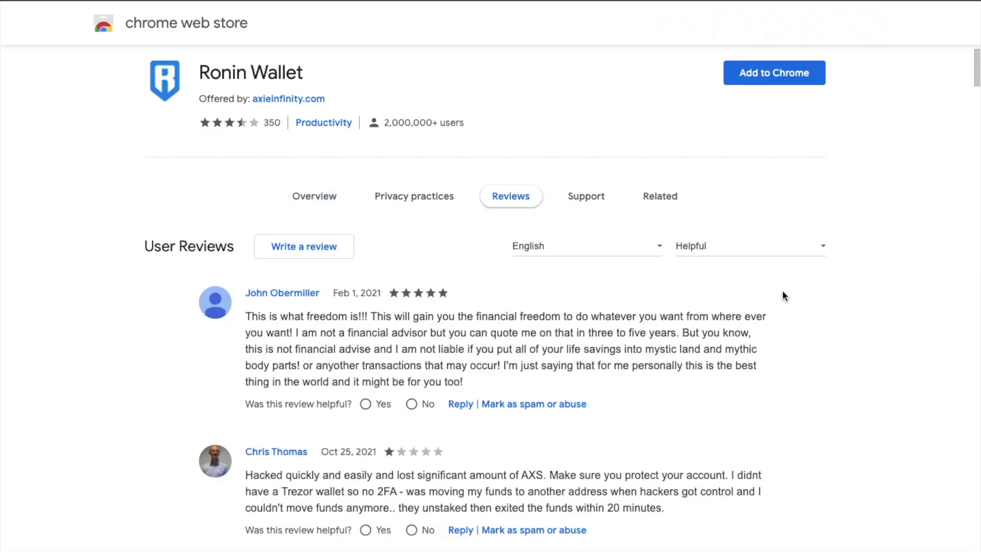
{"action": "left_click", "coordinate": [779, 75]}
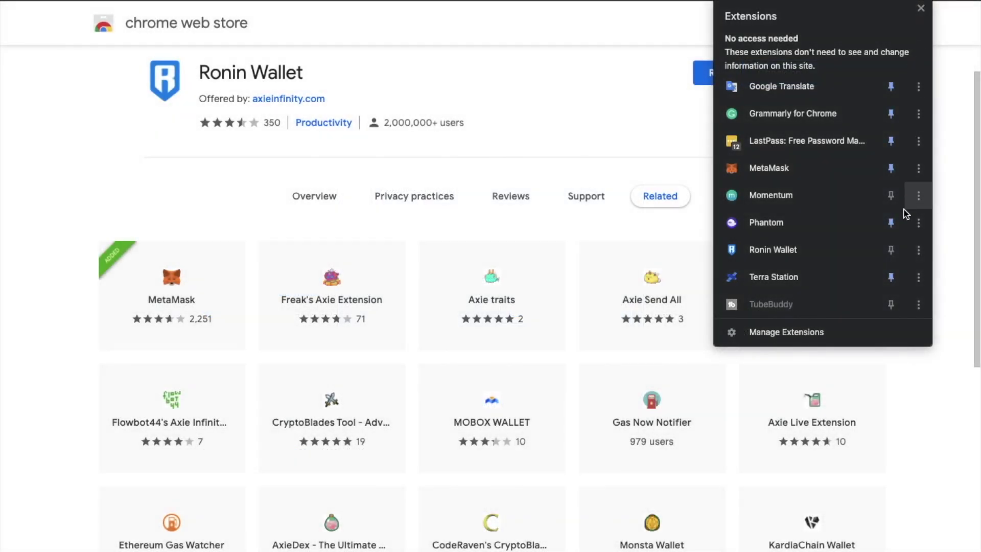
{"action": "left_click", "coordinate": [891, 250]}
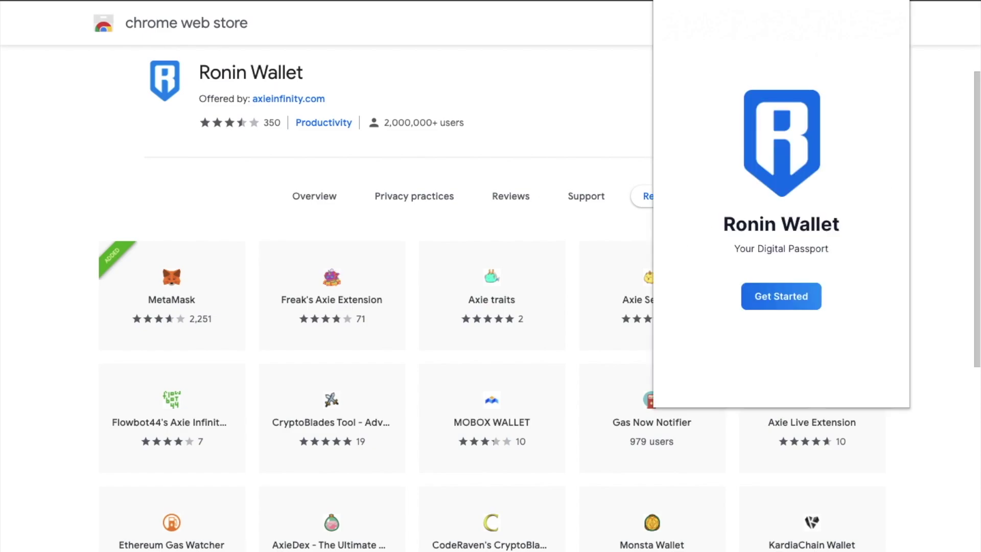
{"action": "left_click", "coordinate": [778, 297]}
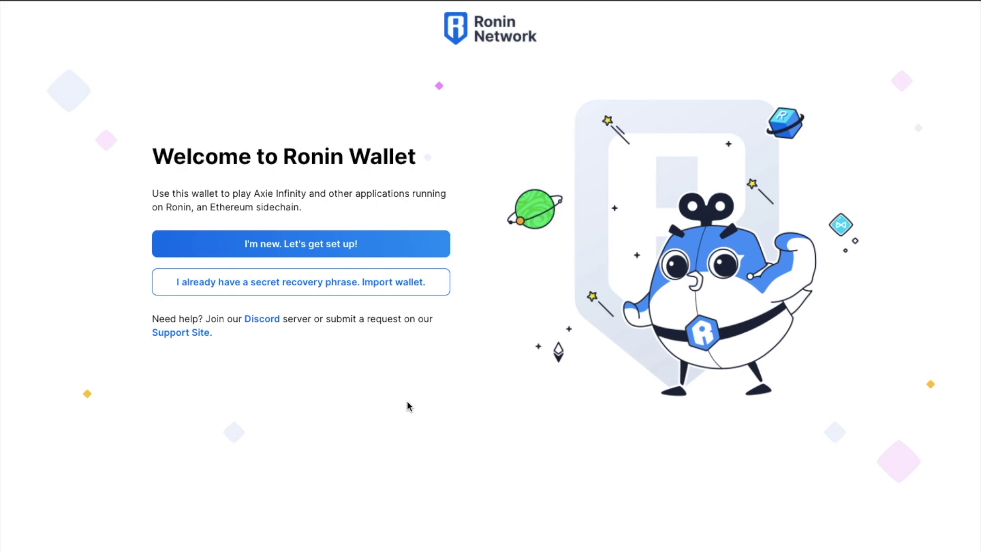
- Create a brand-new wallet protected by a chosen password, entered and confirmed
{"action": "left_click", "coordinate": [350, 244]}
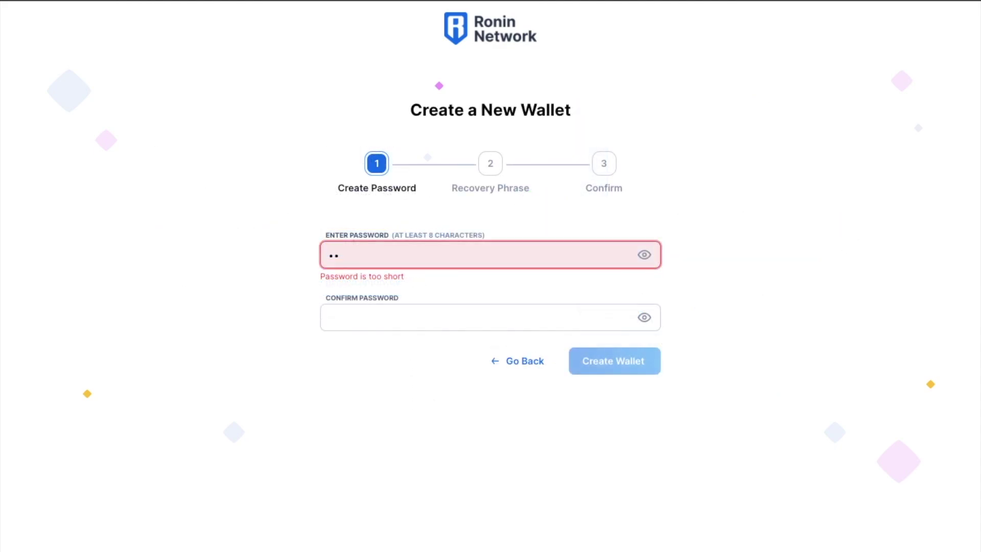
{"action": "type", "text": "•••••••"}
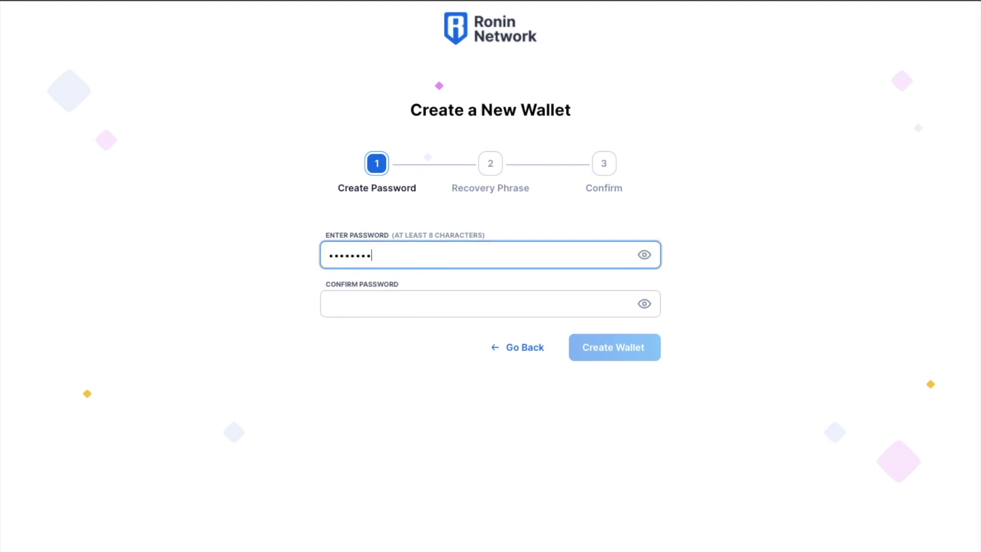
{"action": "type", "text": "•"}
{"action": "left_click", "coordinate": [330, 304]}
{"action": "type", "text": "••••••••••"}
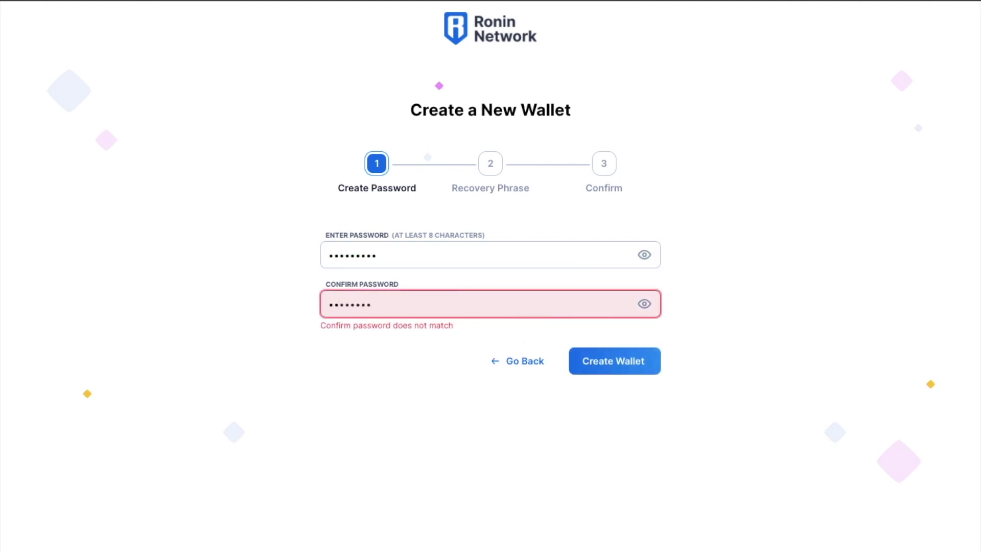
{"action": "left_click", "coordinate": [615, 354]}
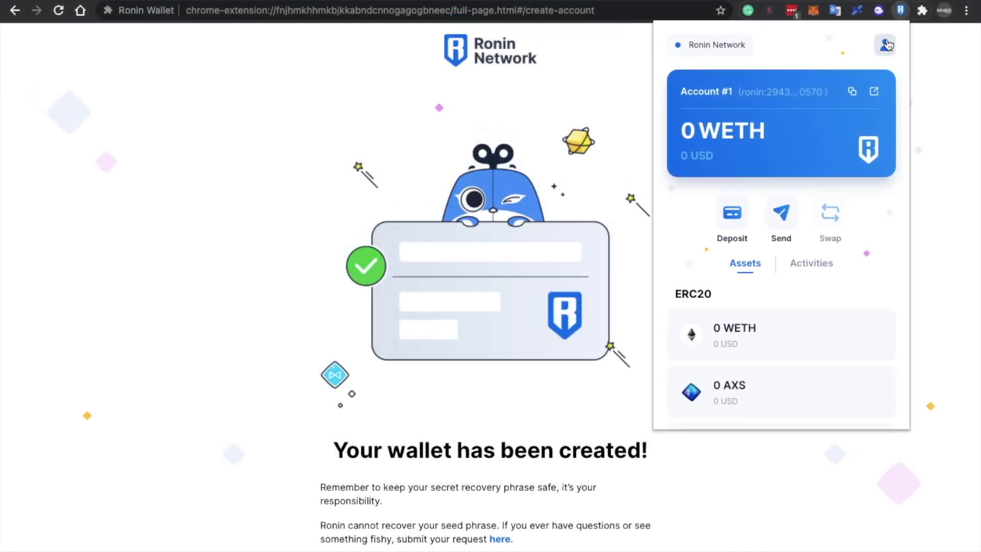
- Connect the Trezor, allow and export its public keys, and import account 1 as Trezor #1
{"action": "left_click", "coordinate": [886, 45]}
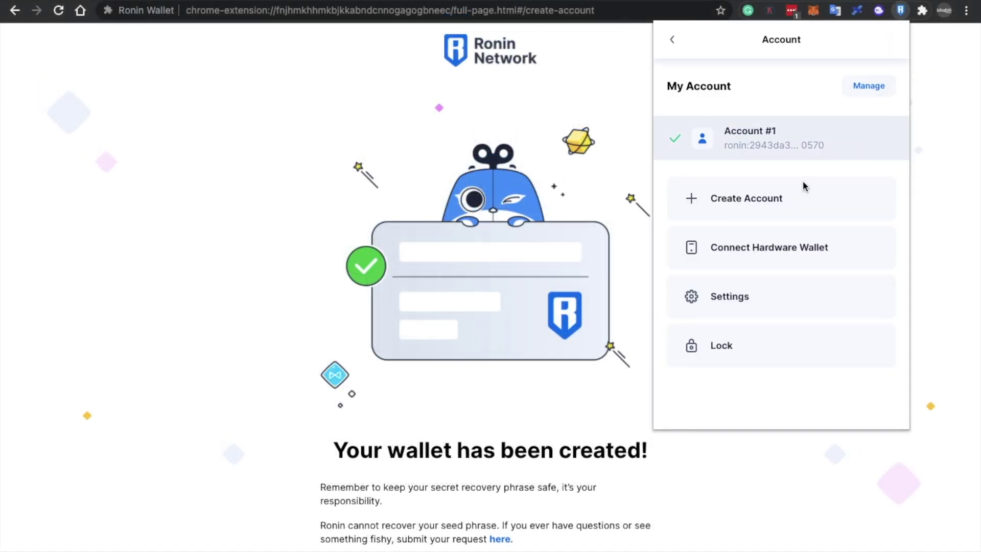
{"action": "left_click", "coordinate": [760, 247]}
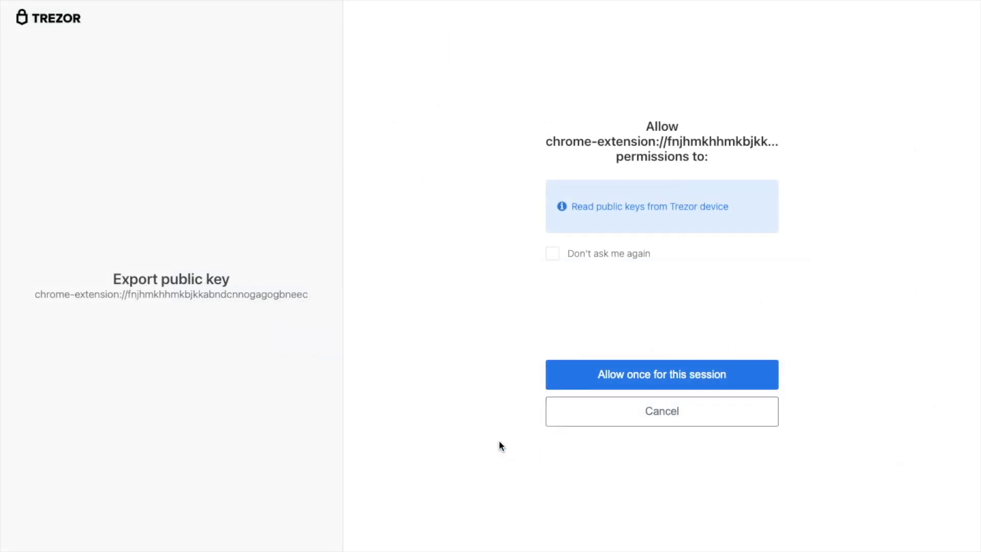
{"action": "left_click", "coordinate": [606, 373]}
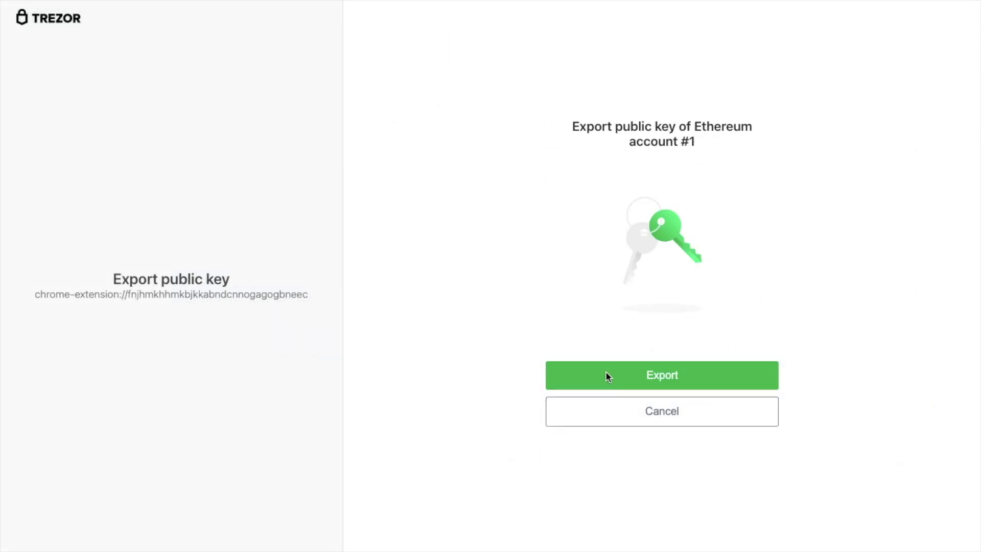
{"action": "left_click", "coordinate": [607, 373]}
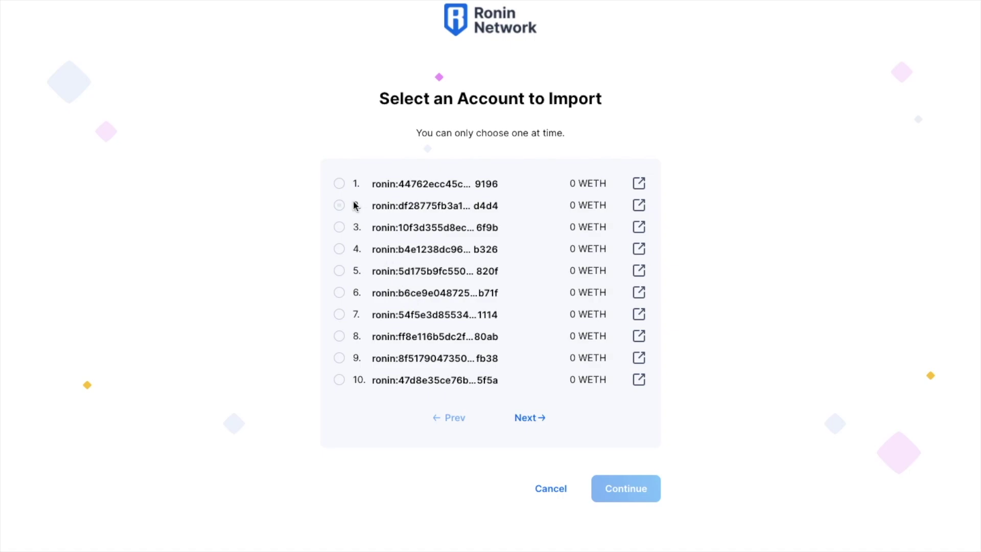
{"action": "left_click", "coordinate": [339, 184]}
{"action": "left_click", "coordinate": [619, 491]}
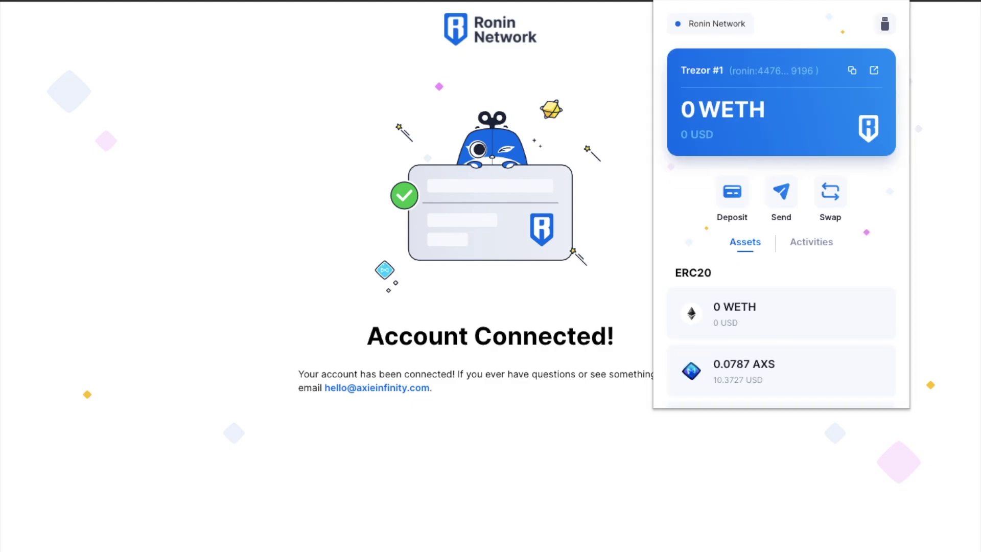
- Scroll through Trezor #1's assets: 0.0787 AXS, with zero WETH, SLP, USDC, Axies and Land Plots
{"action": "scroll", "coordinate": [818, 339], "scroll_direction": "down", "scroll_amount": 5}
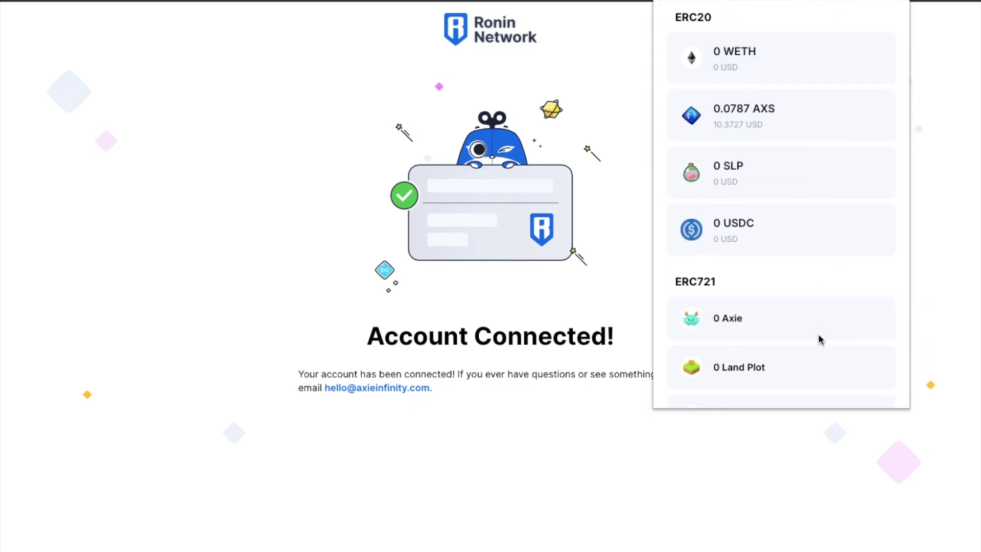
{"action": "scroll", "coordinate": [818, 339], "scroll_direction": "down", "scroll_amount": 1}
{"action": "scroll", "coordinate": [818, 339], "scroll_direction": "up", "scroll_amount": 6}
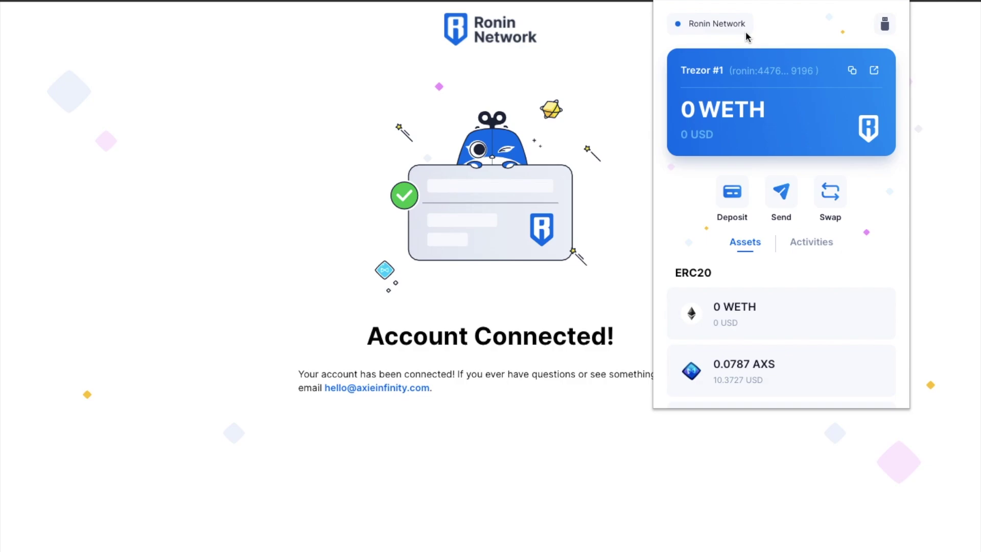
- Go from the wallet's Deposit options to Ronin Bridge, unlock MetaMask, and open the Deposit form
{"action": "left_click", "coordinate": [731, 194]}
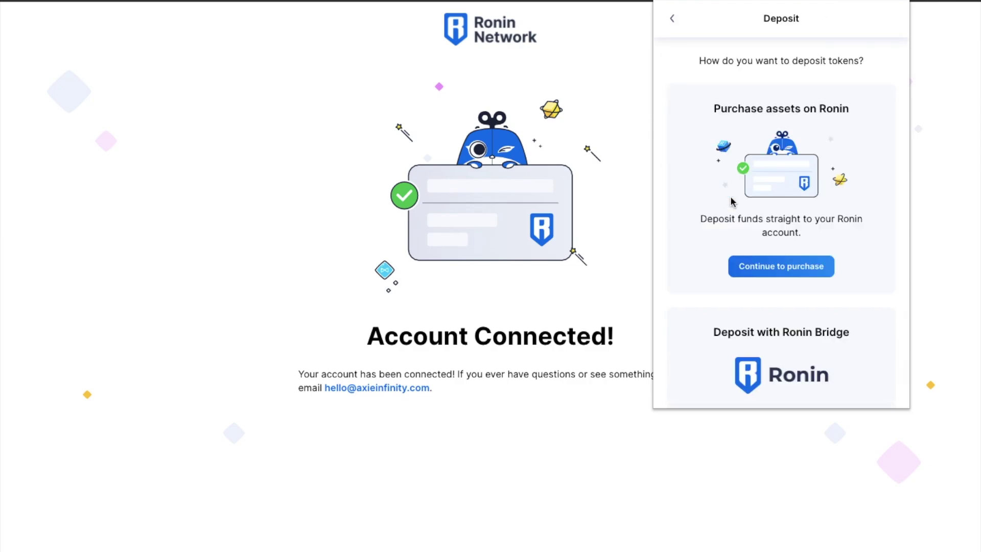
{"action": "scroll", "coordinate": [739, 266], "scroll_direction": "down", "scroll_amount": 2}
{"action": "left_click", "coordinate": [769, 366]}
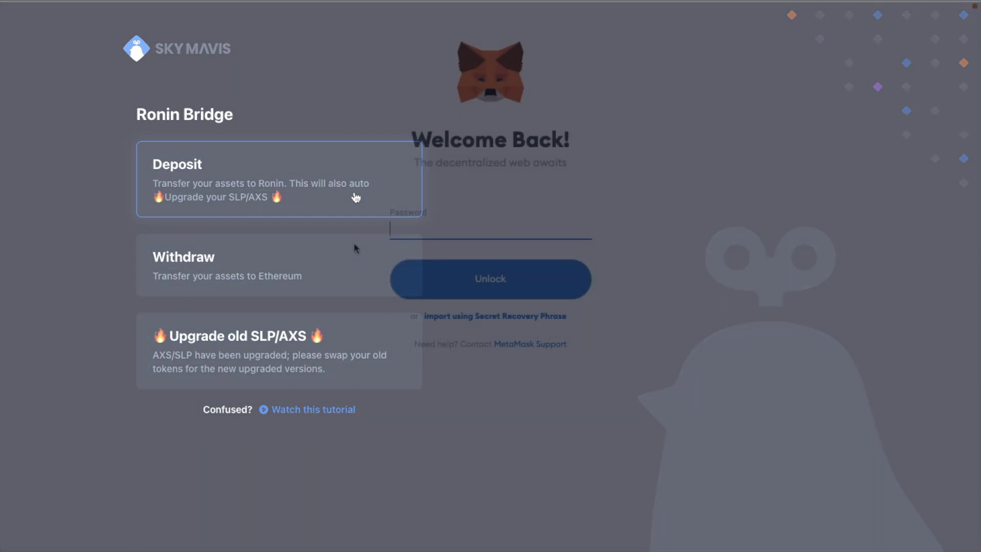
{"action": "type", "text": "••••••••"}
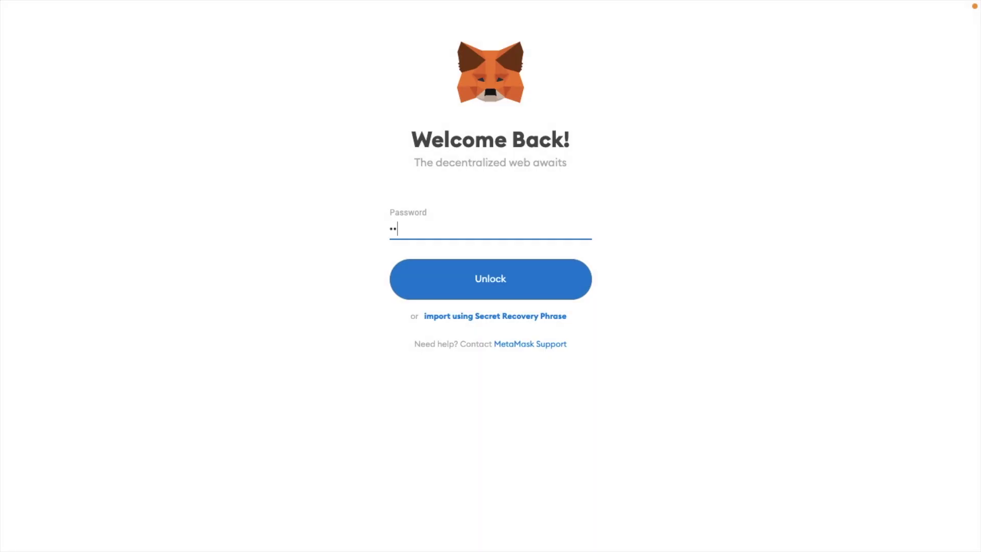
{"action": "key", "text": "Return"}
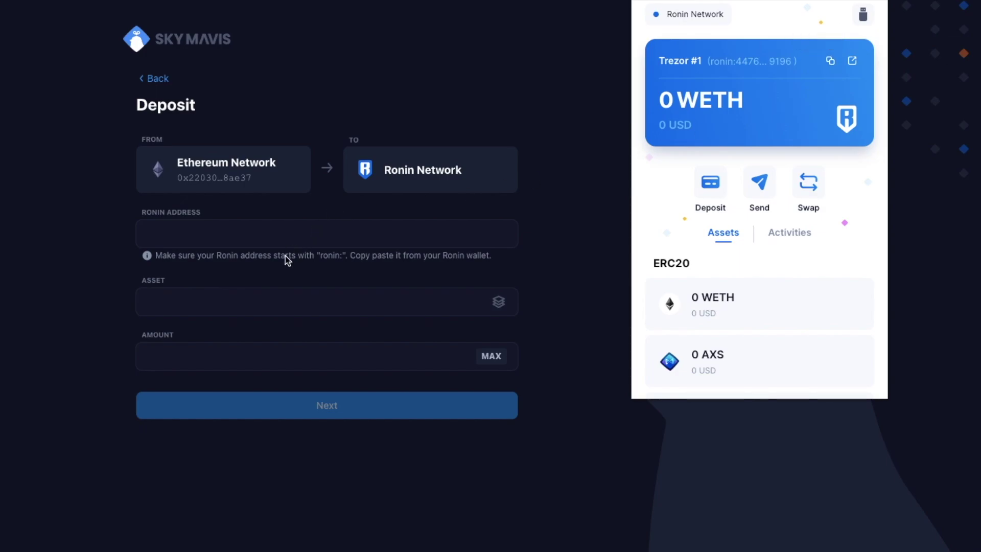
{"action": "left_click", "coordinate": [293, 236]}
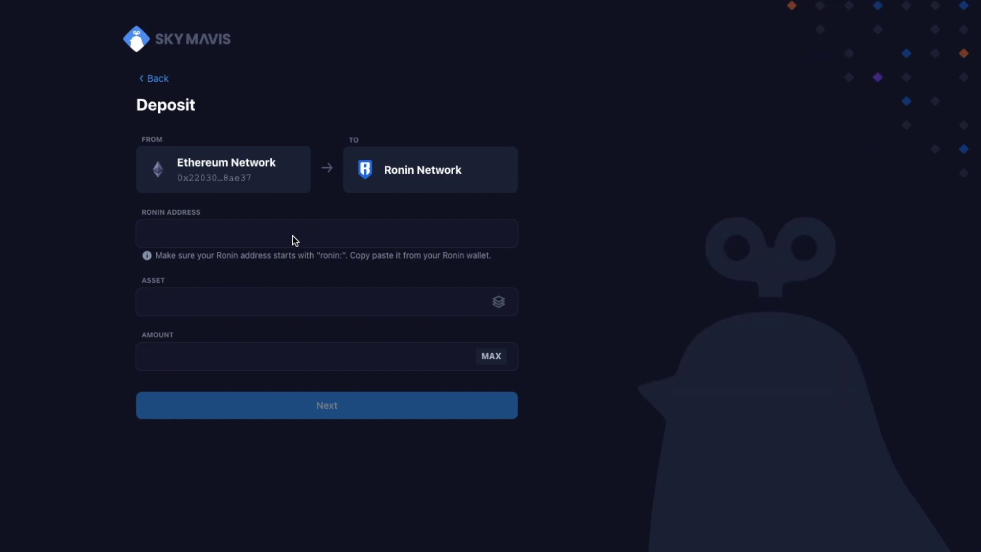
- Paste the Trezor account's Ronin address and pick AXS as the deposit asset
{"action": "type", "text": "ronin:44762ecc45c9b639a6cdb7c9cd755f75a3669196"}
{"action": "left_click", "coordinate": [358, 302]}
{"action": "left_click", "coordinate": [428, 202]}
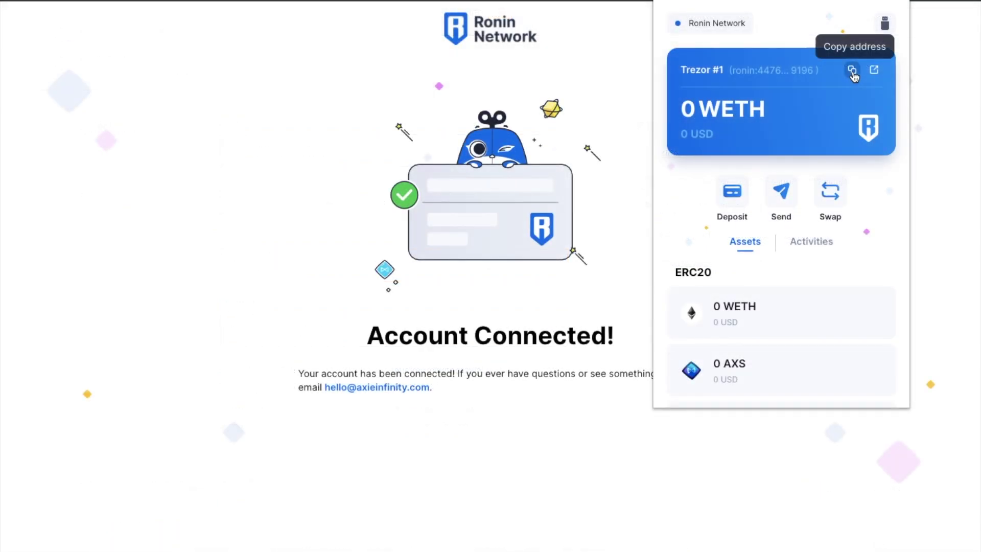
- Paste the copied Ronin address into Binance's Address field, replacing its 'ronin:' prefix with 0x
{"action": "left_click", "coordinate": [852, 72]}
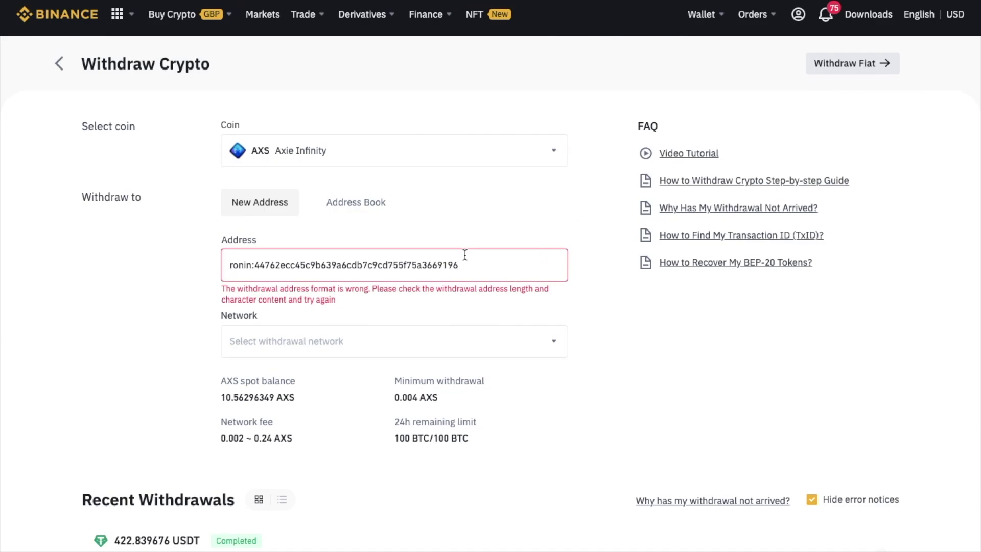
{"action": "triple_click", "coordinate": [426, 266]}
{"action": "key", "text": "BackSpace"}
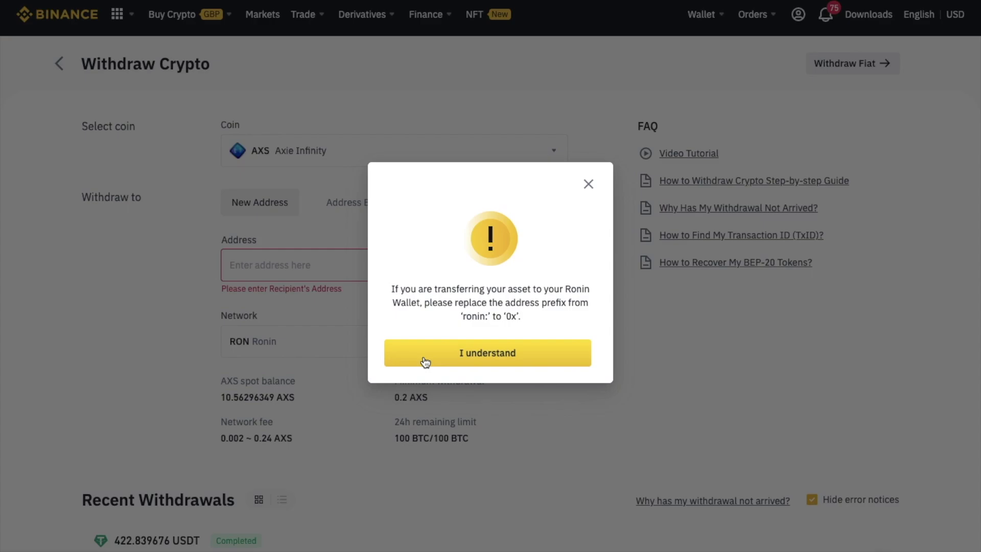
{"action": "left_click", "coordinate": [425, 362]}
{"action": "key", "text": "ctrl+v"}
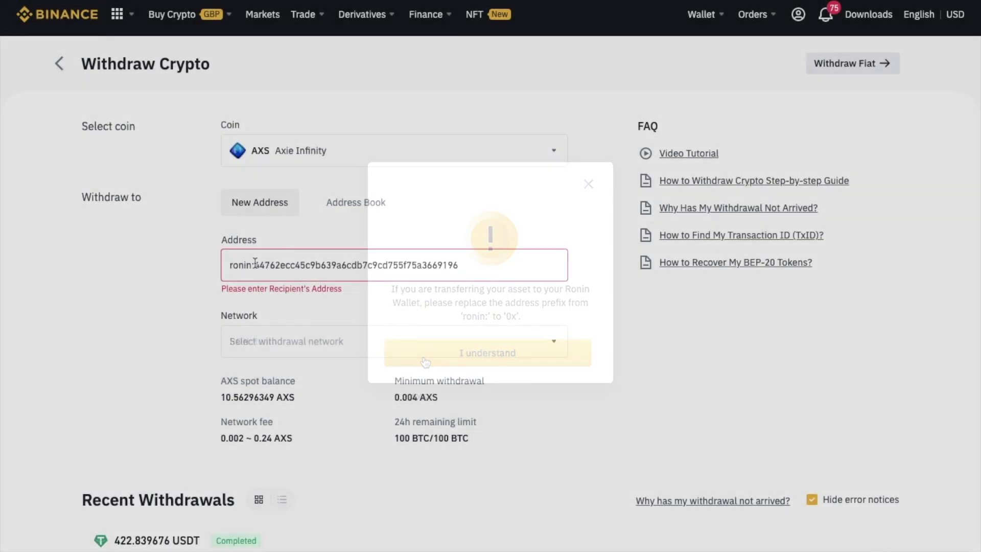
{"action": "left_click_drag", "start_coordinate": [254, 264], "coordinate": [190, 263]}
{"action": "type", "text": "0x"}
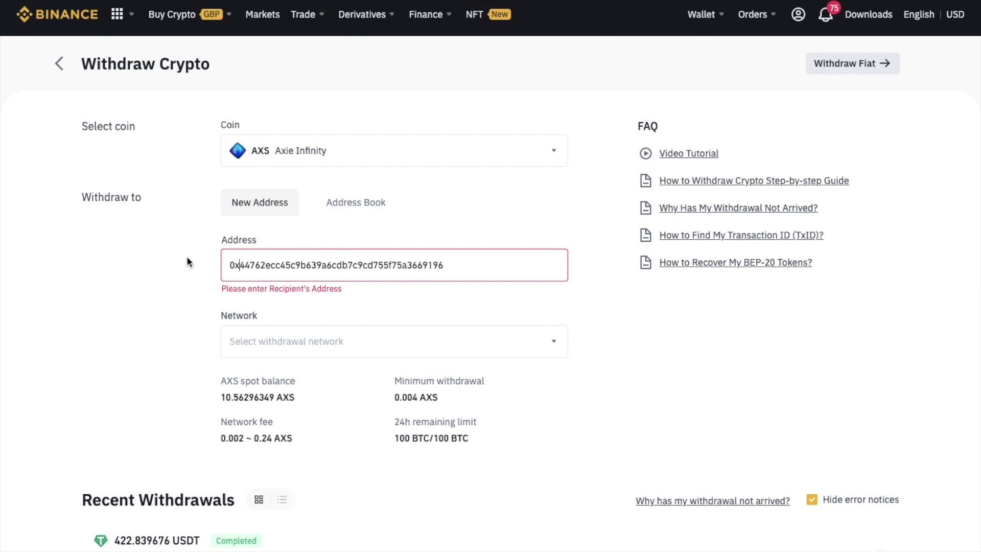
- Withdraw the full 10.36296349 AXS balance over the RON Ronin network
{"action": "left_click", "coordinate": [334, 338]}
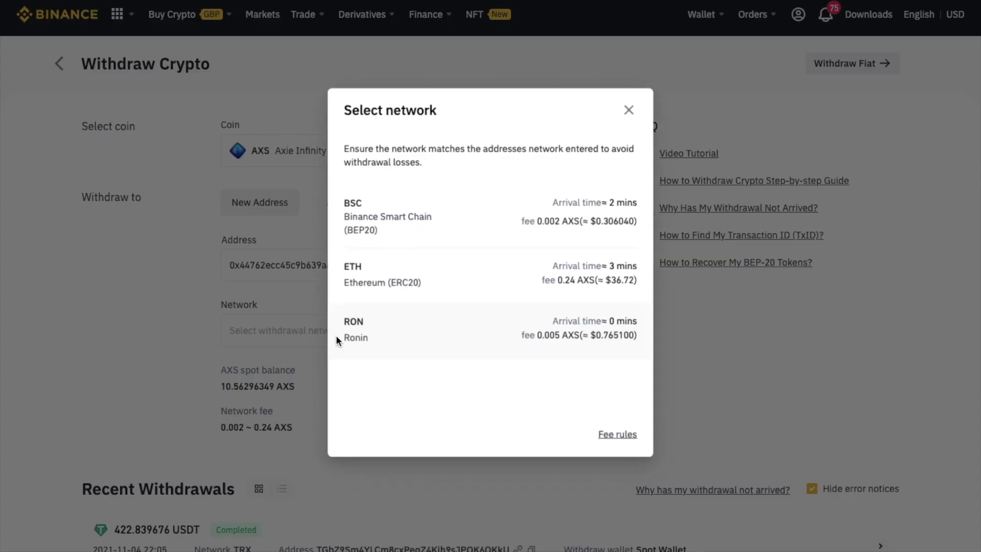
{"action": "left_click", "coordinate": [388, 344]}
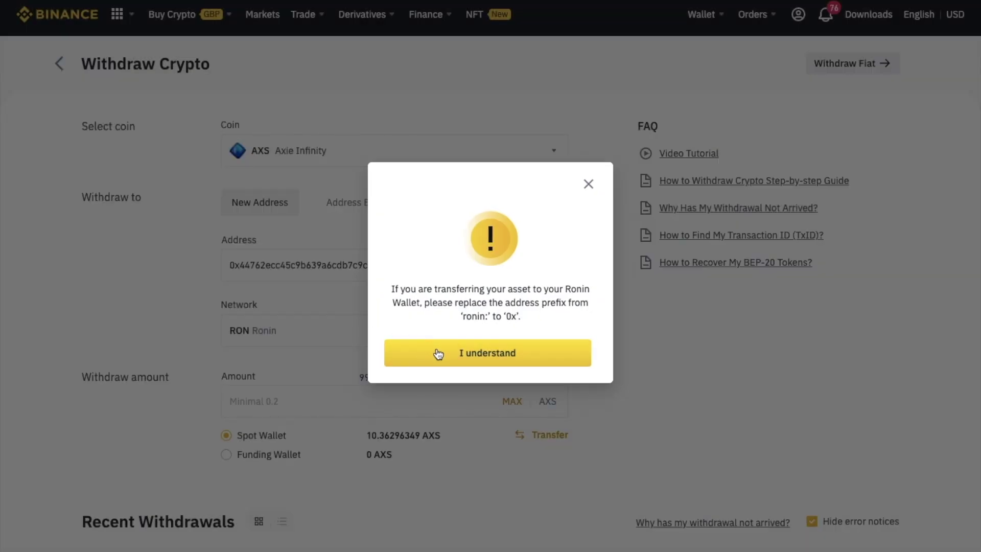
{"action": "left_click", "coordinate": [438, 354]}
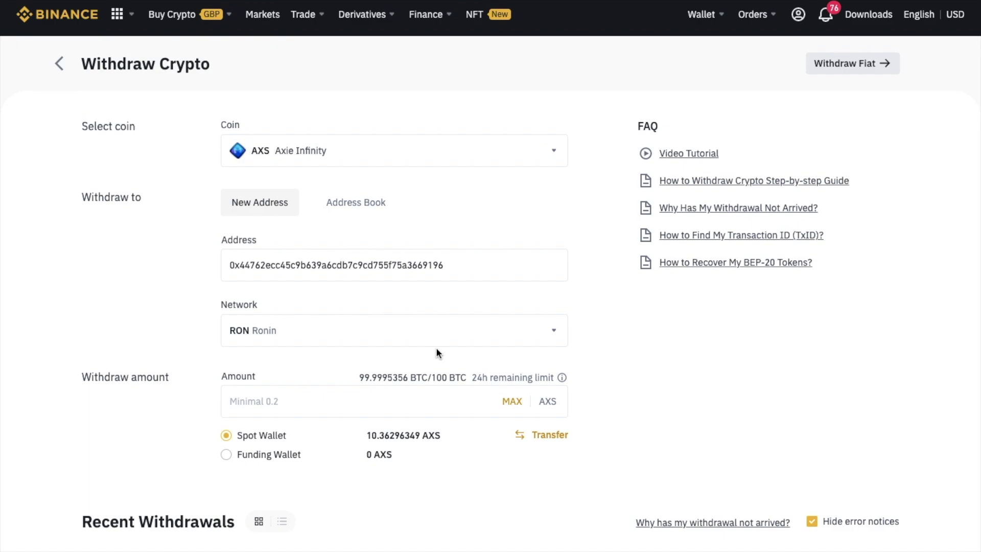
{"action": "left_click", "coordinate": [512, 402]}
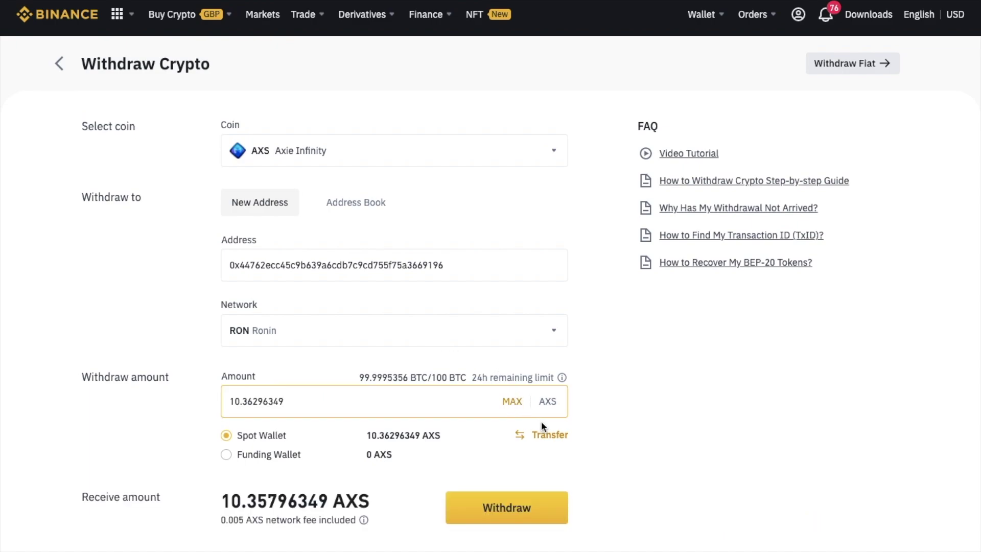
{"action": "left_click", "coordinate": [526, 513]}
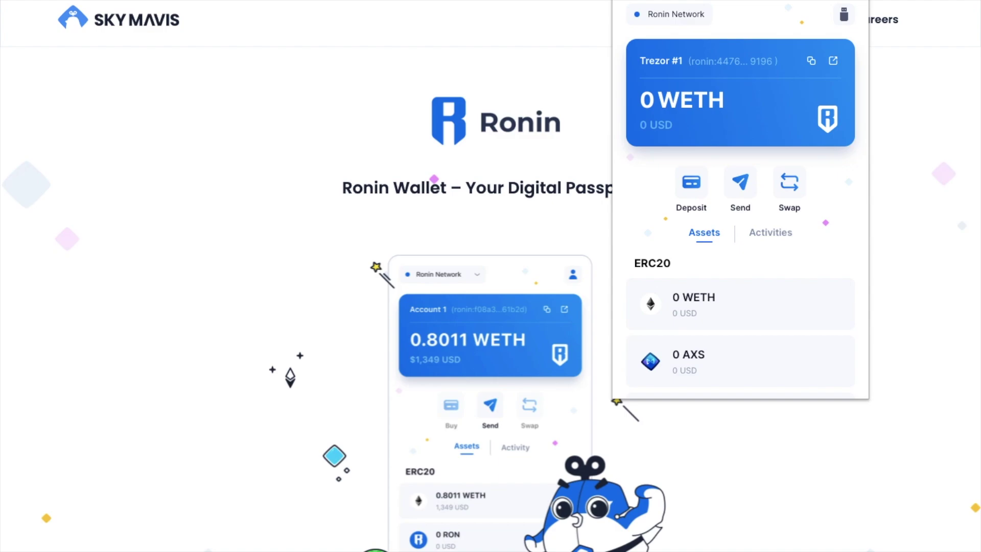
- Start a Ronin AXS purchase from the wallet's Deposit purchase option
{"action": "left_click", "coordinate": [690, 199]}
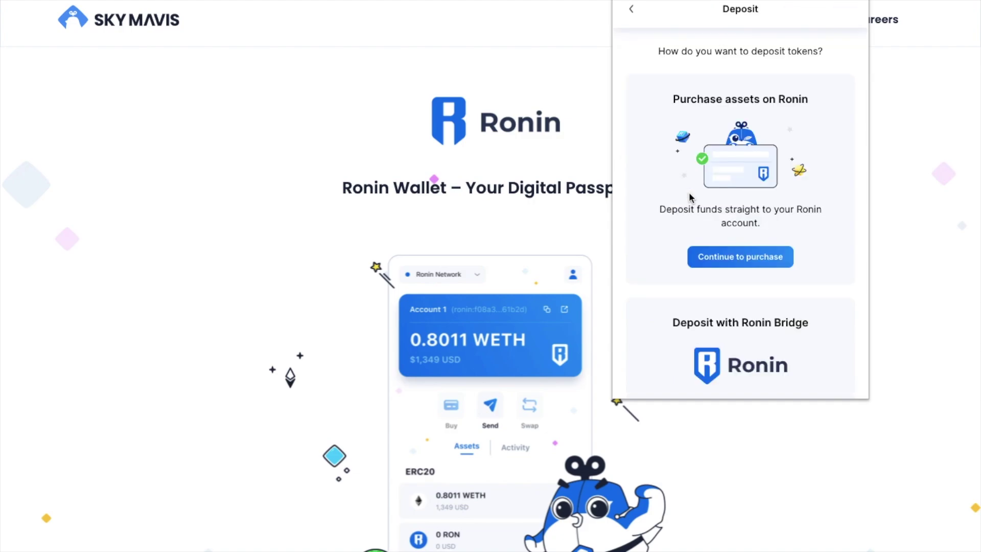
{"action": "left_click", "coordinate": [727, 259]}
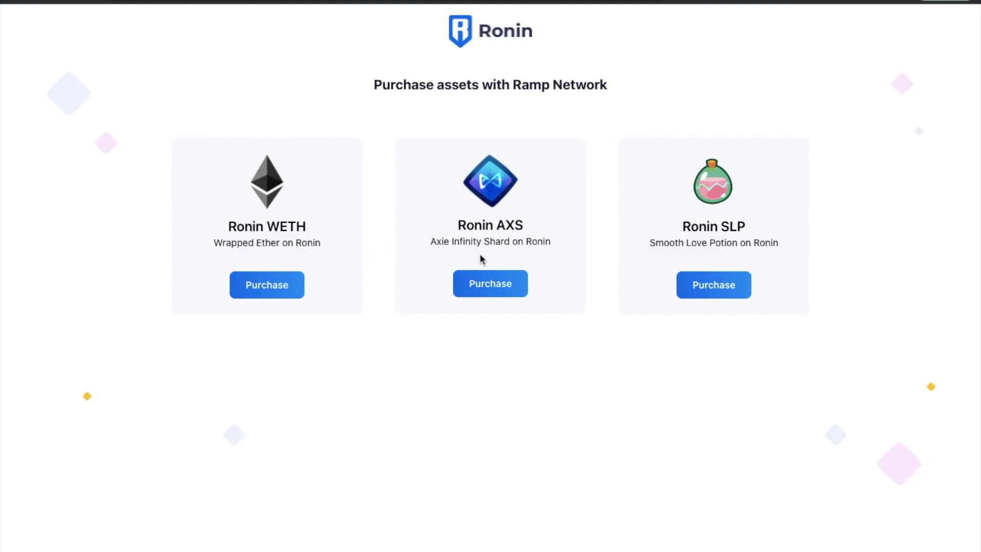
{"action": "left_click", "coordinate": [491, 283]}
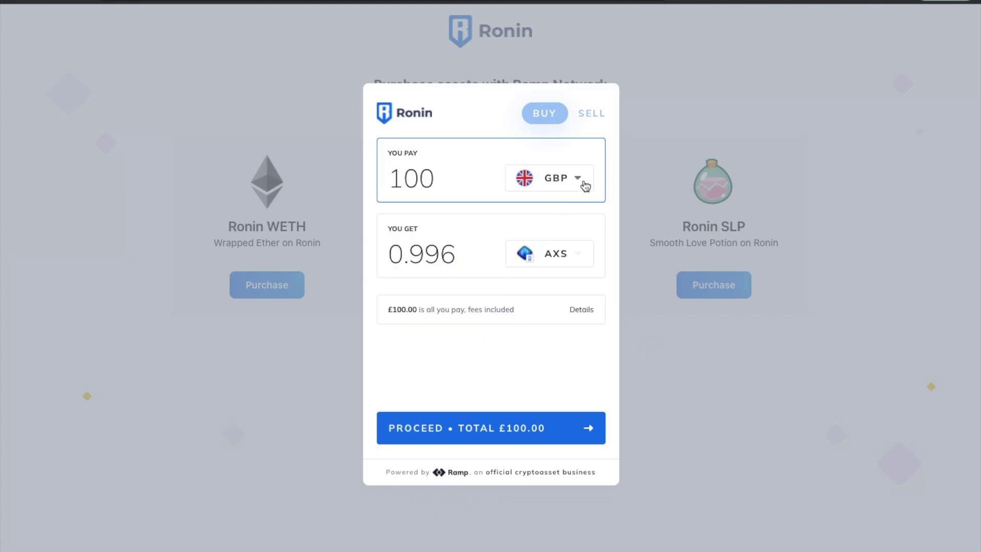
- Review the fees on the £100 for 0.996 AXS offer, proceed, and accept Ramp's Terms of Service
{"action": "left_click", "coordinate": [584, 184]}
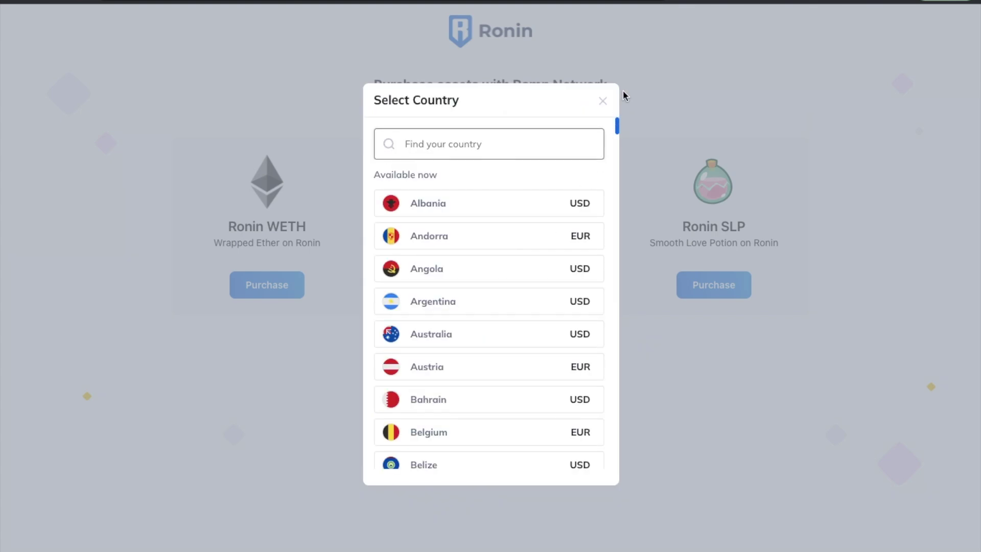
{"action": "left_click", "coordinate": [603, 101]}
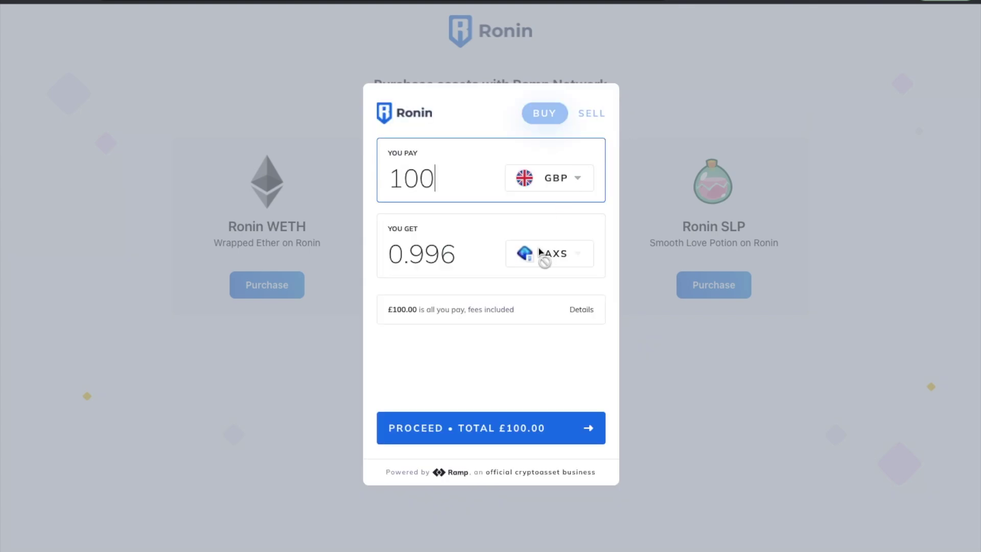
{"action": "left_click", "coordinate": [581, 310]}
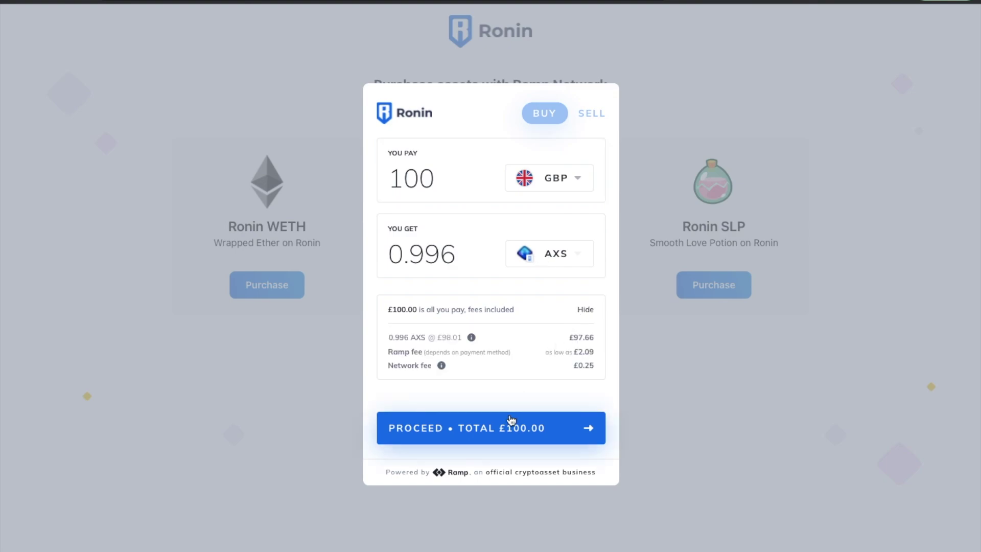
{"action": "left_click", "coordinate": [502, 438]}
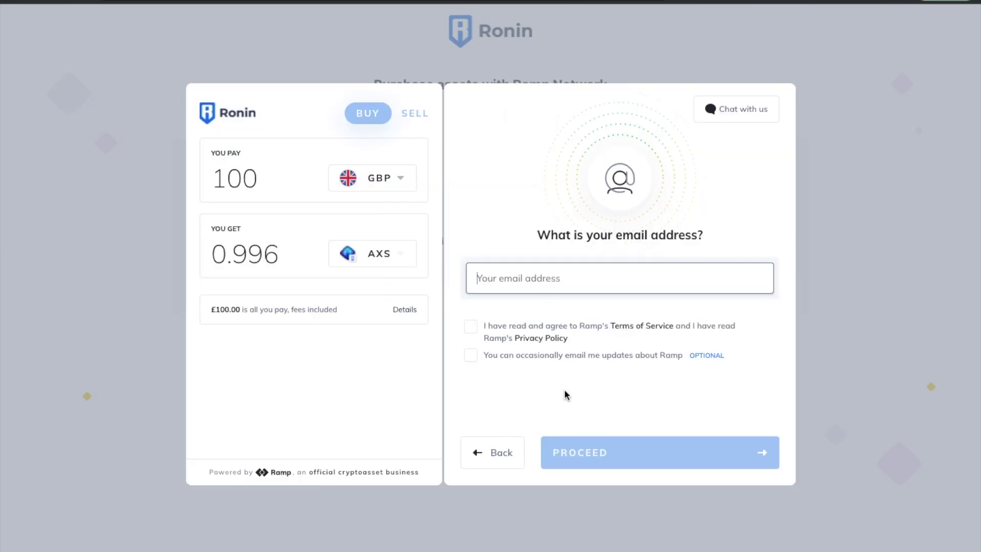
{"action": "left_click", "coordinate": [470, 329]}
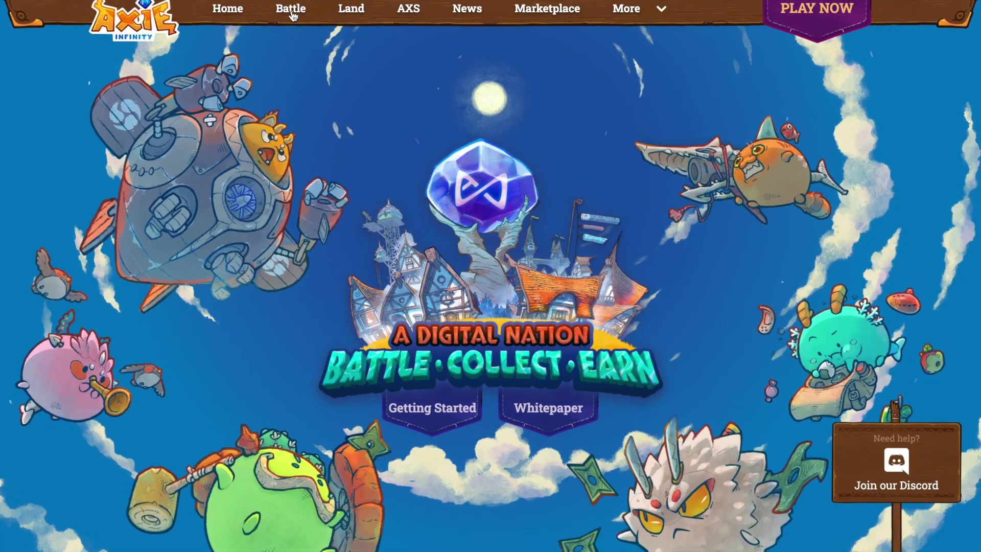
- Log in to the Axie Marketplace, save a custom profile name, and start the email and password setup
{"action": "left_click", "coordinate": [548, 9]}
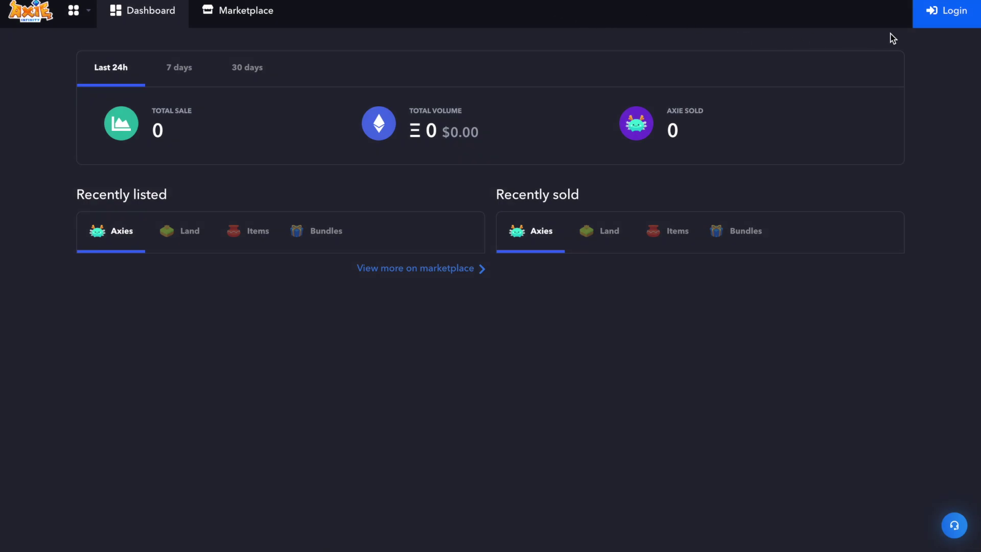
{"action": "left_click", "coordinate": [956, 17]}
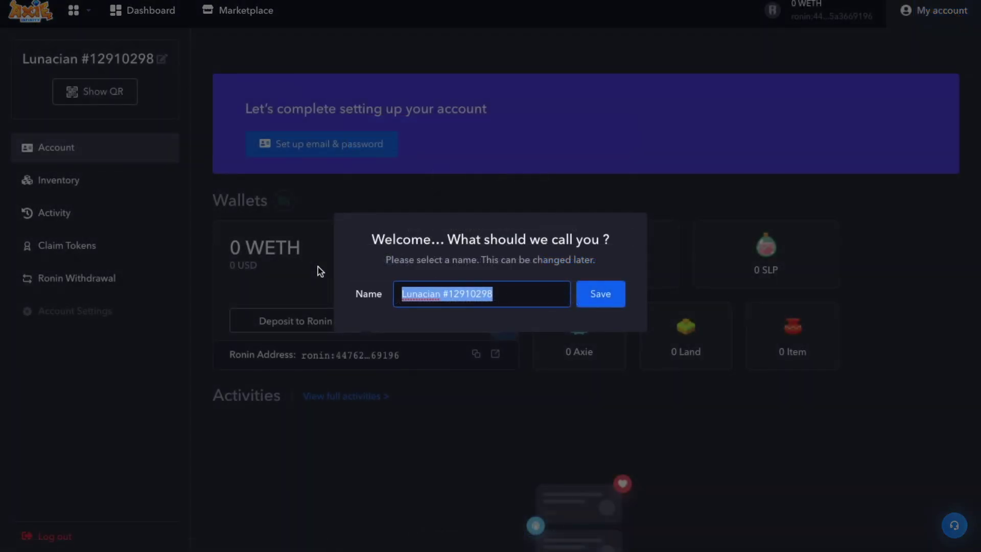
{"action": "type", "text": "EveryB"}
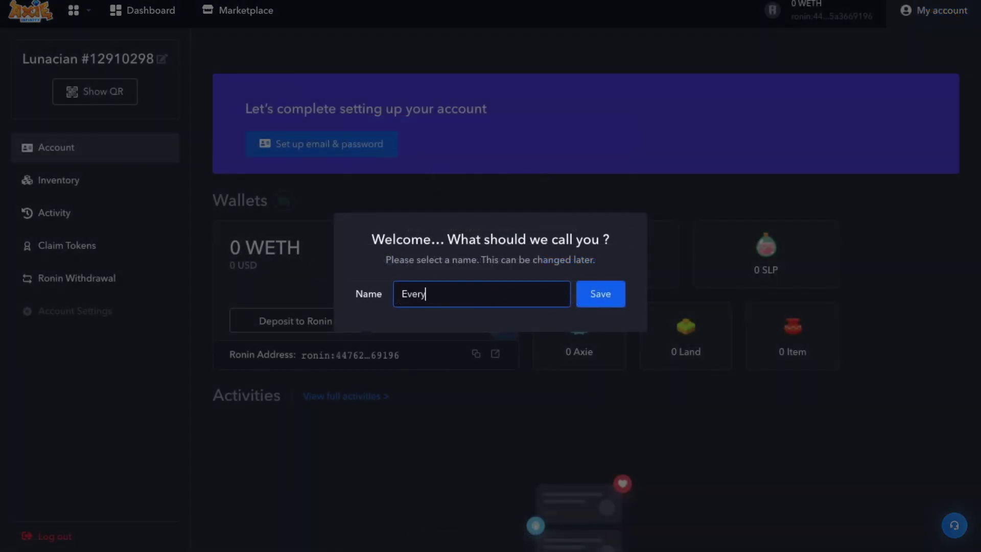
{"action": "type", "text": "itHelps"}
{"action": "left_click", "coordinate": [600, 294]}
{"action": "left_click", "coordinate": [349, 148]}
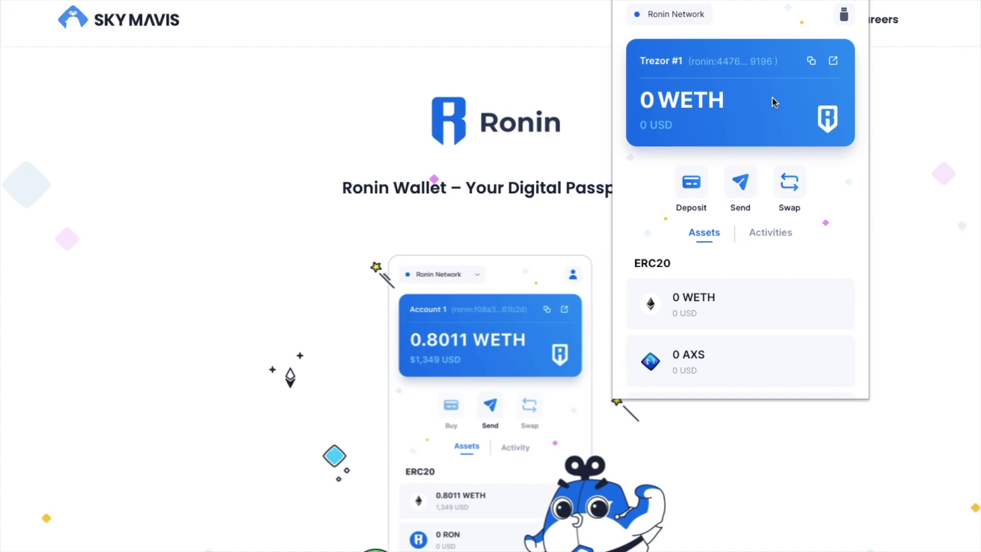
- Send the full AXS balance from Trezor #1 to the copied Binance AXS deposit address
{"action": "left_click", "coordinate": [740, 185]}
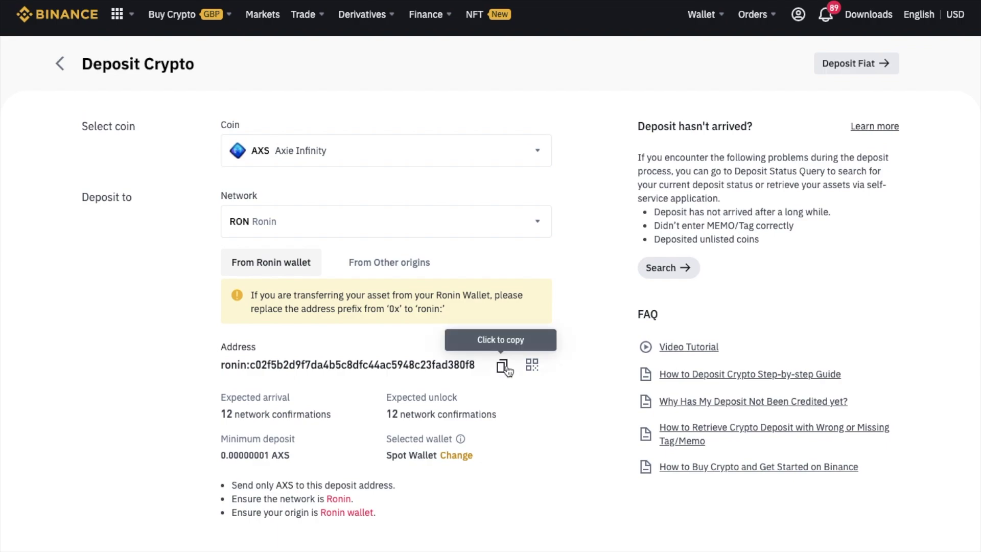
{"action": "left_click", "coordinate": [502, 366]}
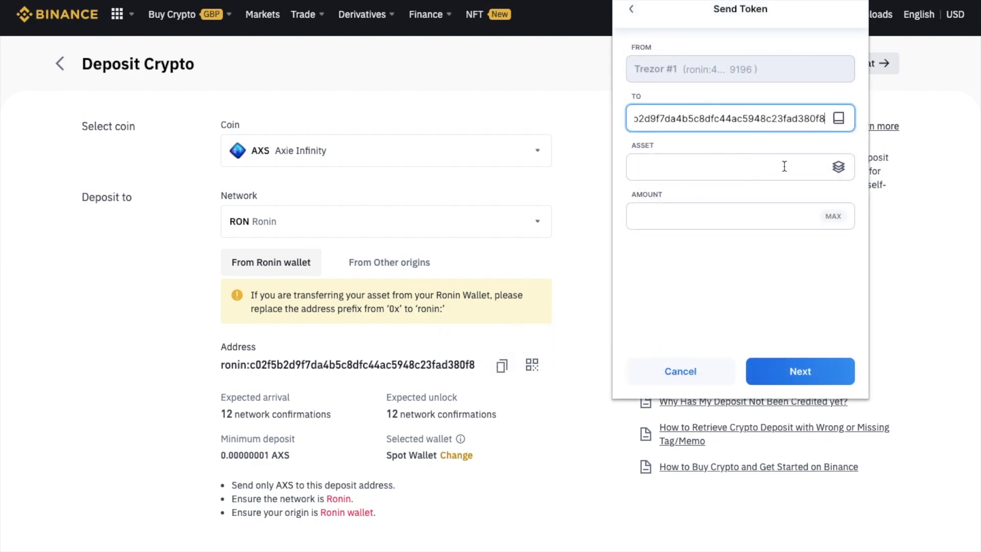
{"action": "left_click", "coordinate": [784, 166]}
{"action": "left_click", "coordinate": [788, 171]}
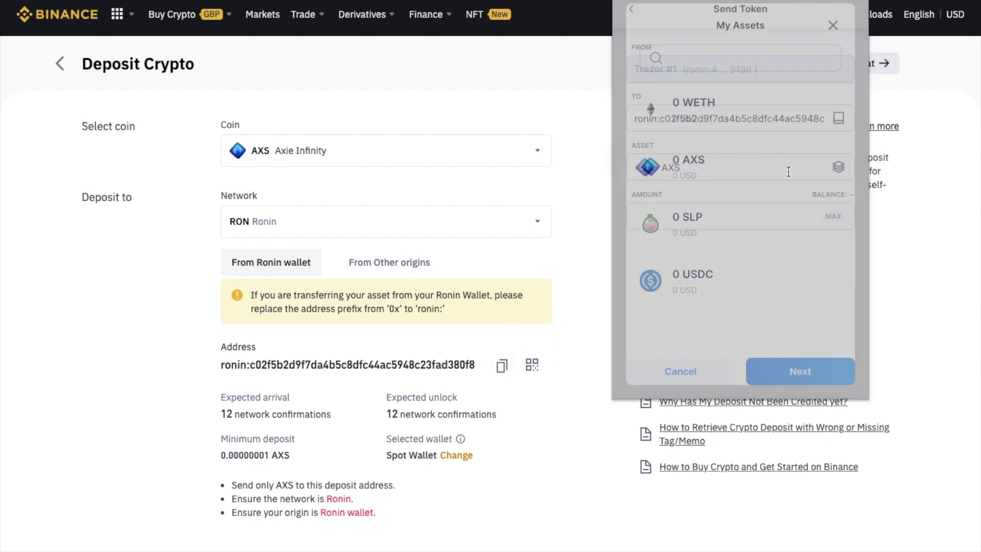
{"action": "left_click", "coordinate": [832, 216]}
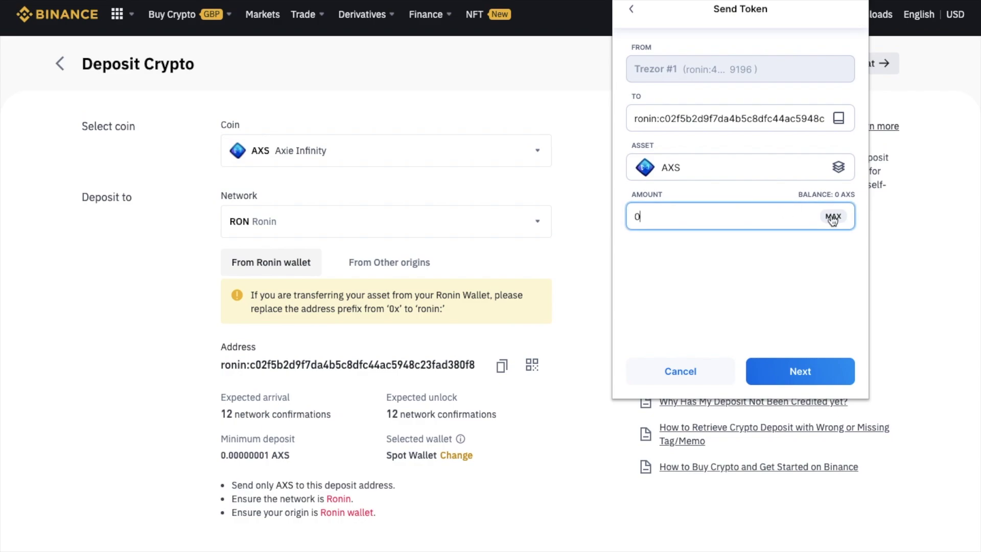
{"action": "left_click", "coordinate": [809, 372]}
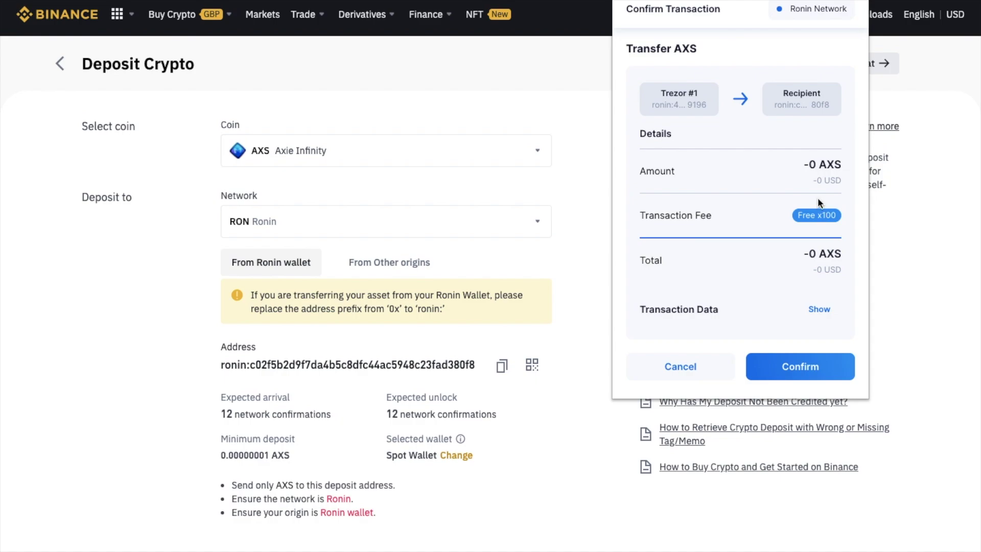
{"action": "left_click", "coordinate": [802, 381]}
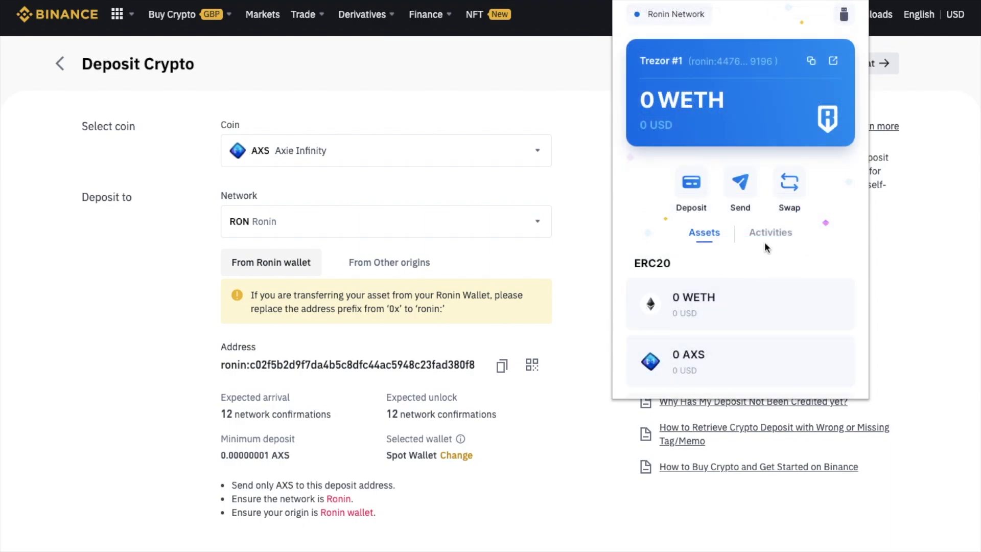
{"action": "left_click", "coordinate": [789, 182]}
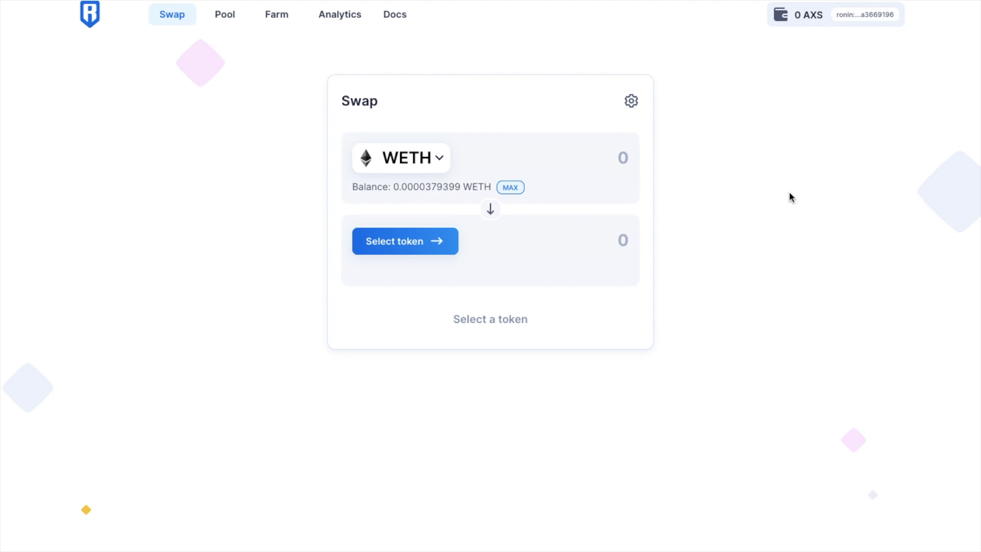
- Change the swap's source token from WETH to AXS and pick SLP as the token to receive
{"action": "left_click", "coordinate": [444, 165]}
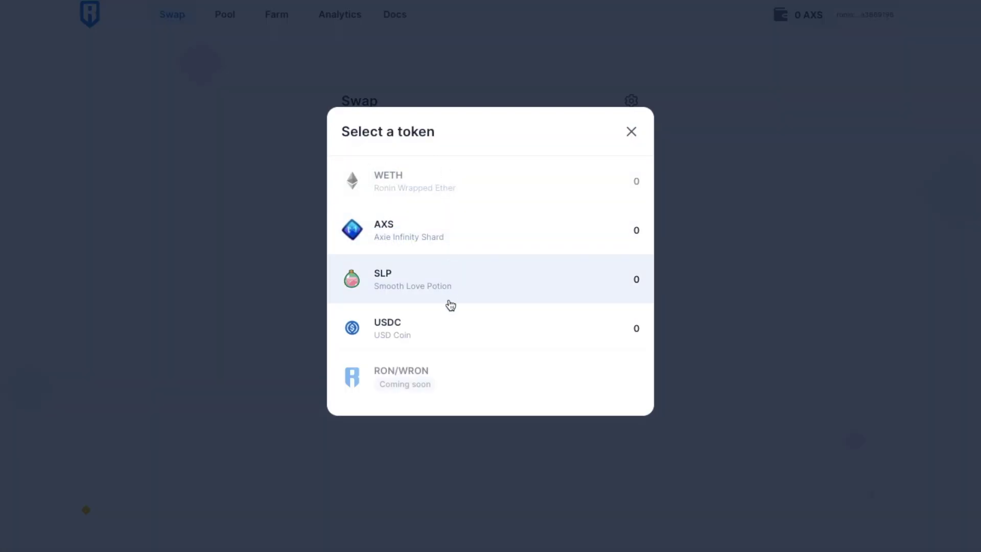
{"action": "left_click", "coordinate": [462, 240]}
{"action": "left_click", "coordinate": [437, 244]}
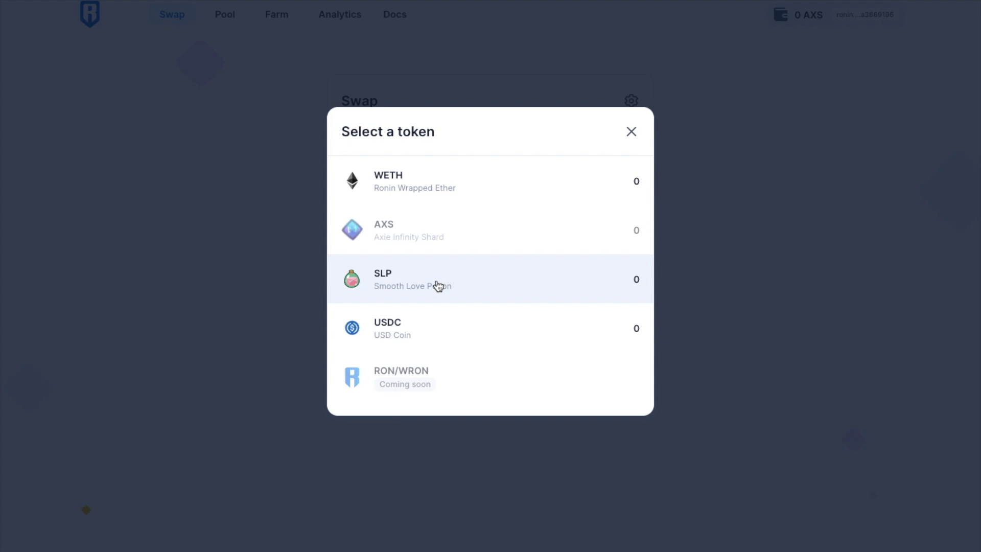
{"action": "left_click", "coordinate": [437, 286]}
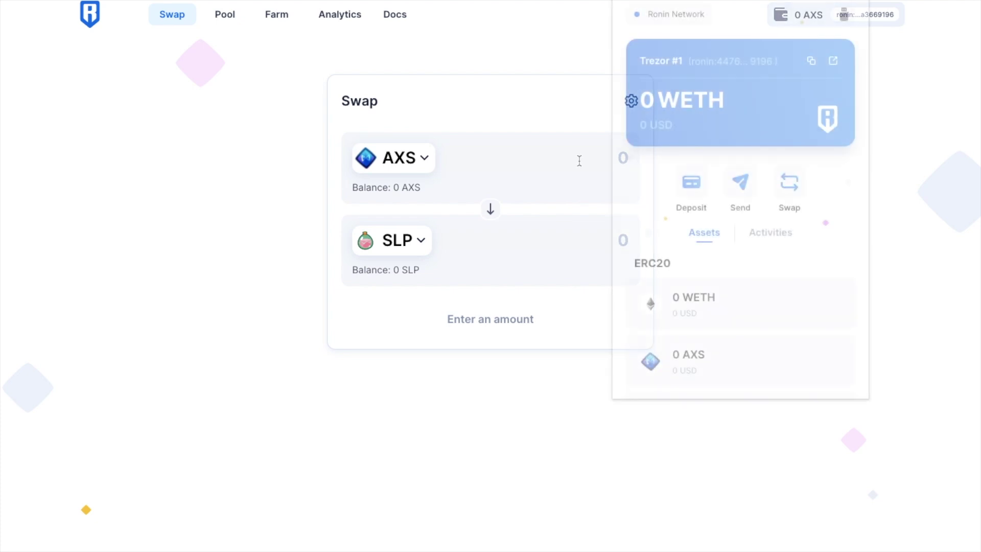
- Open the successful Stake AXS 4.495987 activity on the Ronin block explorer
{"action": "left_click", "coordinate": [779, 235]}
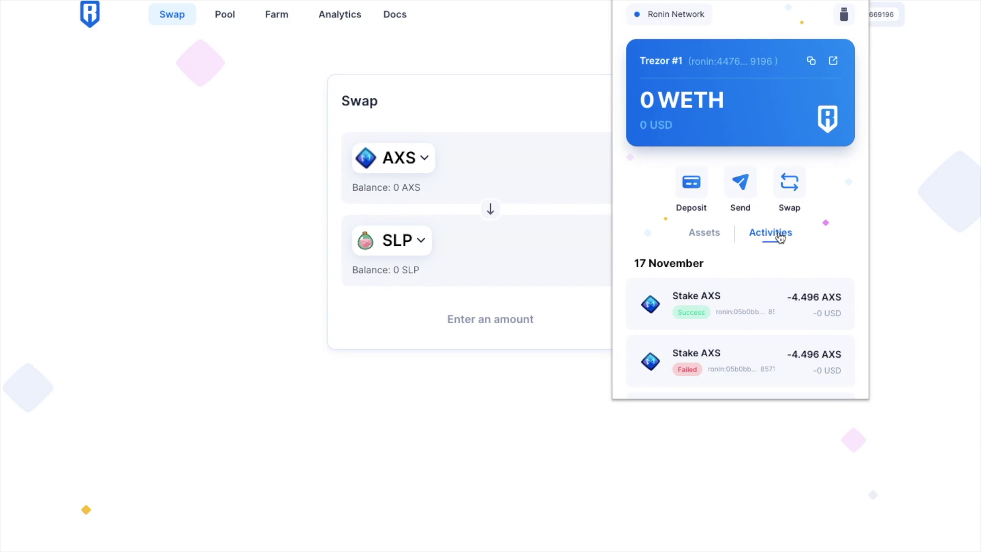
{"action": "left_click", "coordinate": [765, 301]}
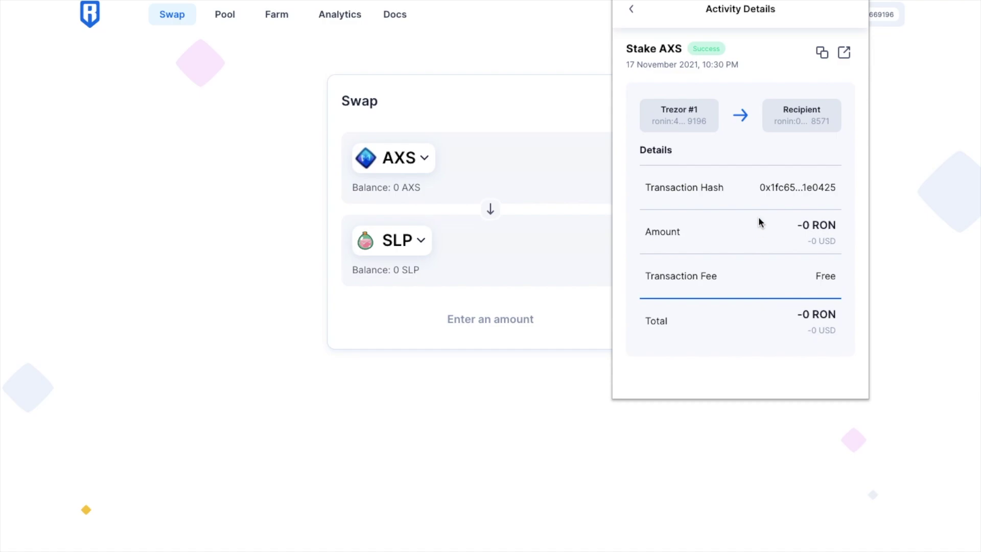
{"action": "left_click", "coordinate": [844, 53]}
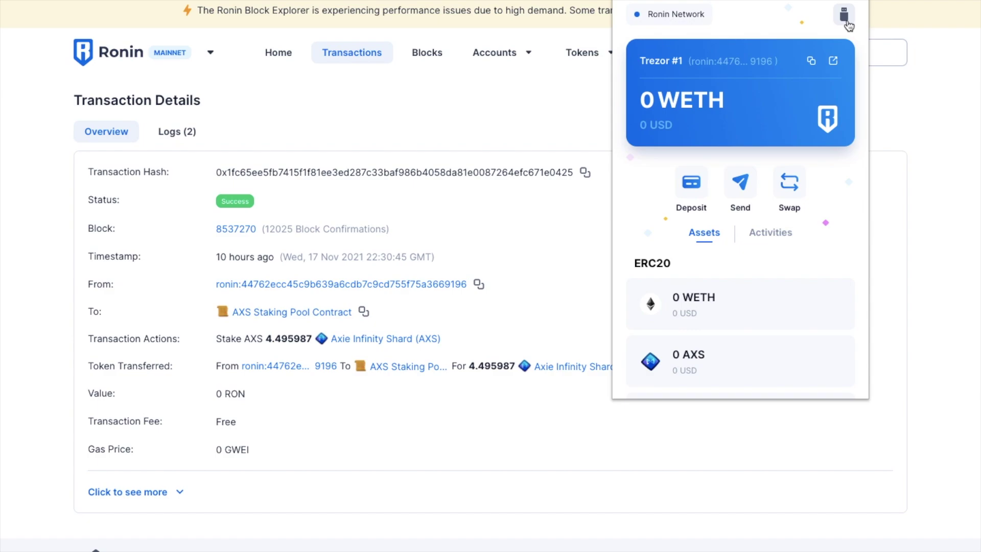
- Switch the active account from Trezor #1 to Account #1, then start and cancel creating a new account
{"action": "left_click", "coordinate": [848, 23]}
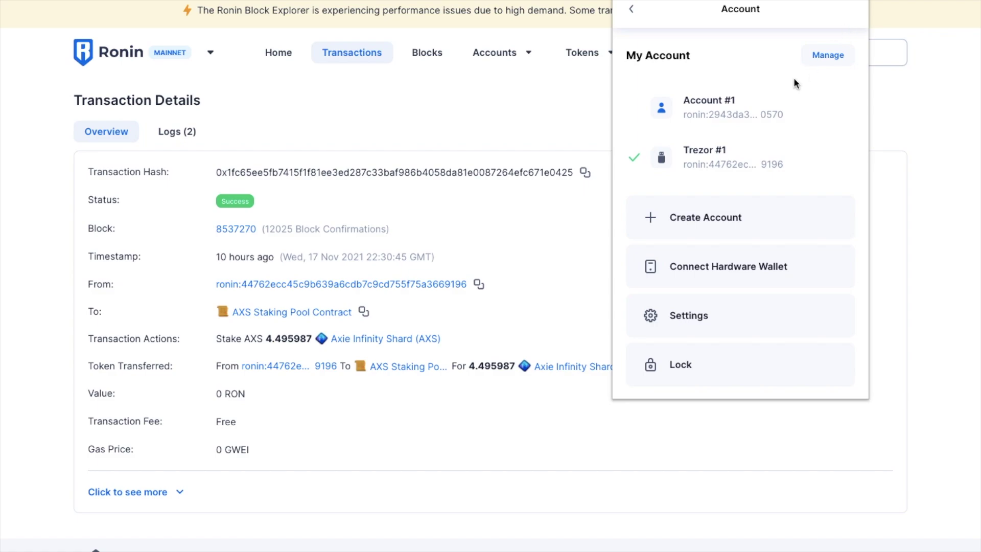
{"action": "left_click", "coordinate": [774, 111]}
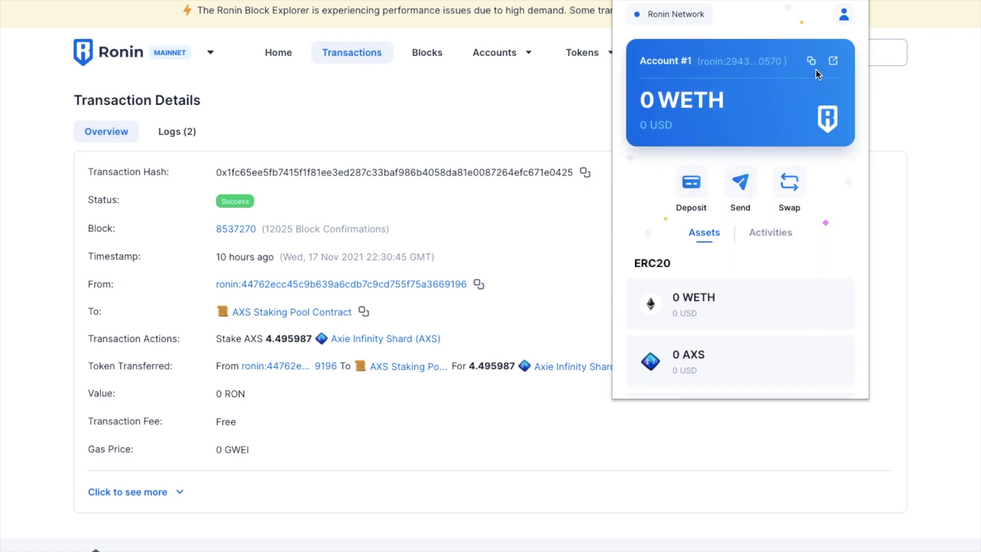
{"action": "left_click", "coordinate": [851, 24]}
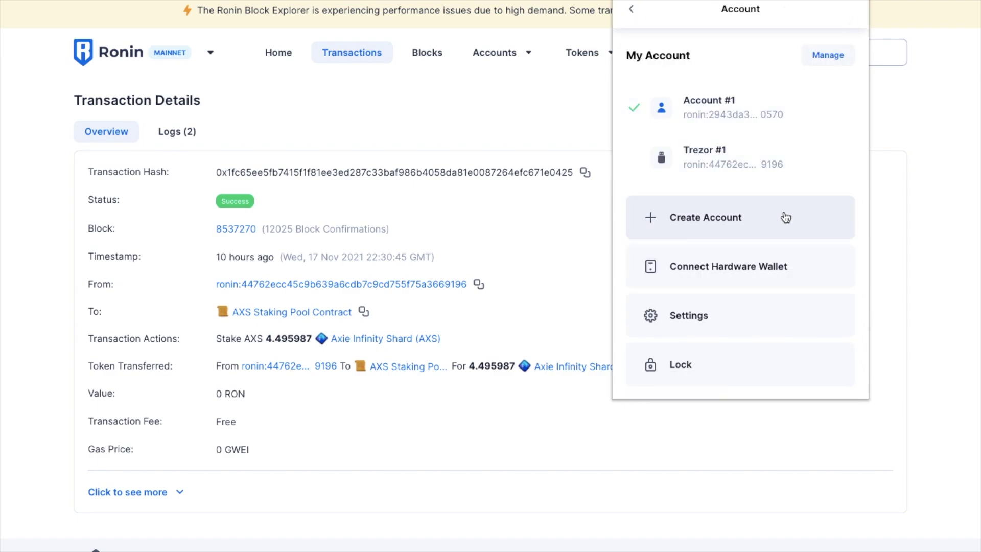
{"action": "left_click", "coordinate": [786, 218]}
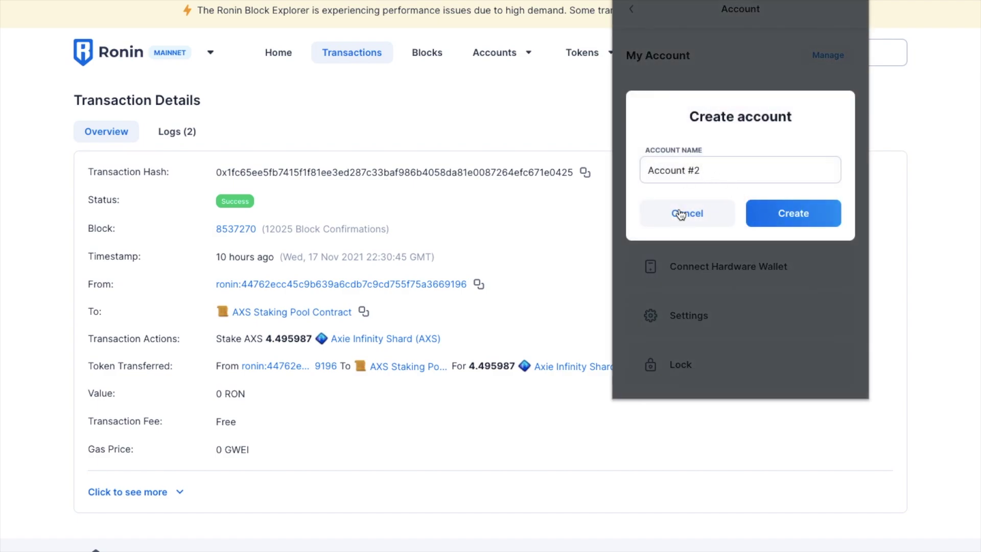
{"action": "left_click", "coordinate": [688, 219]}
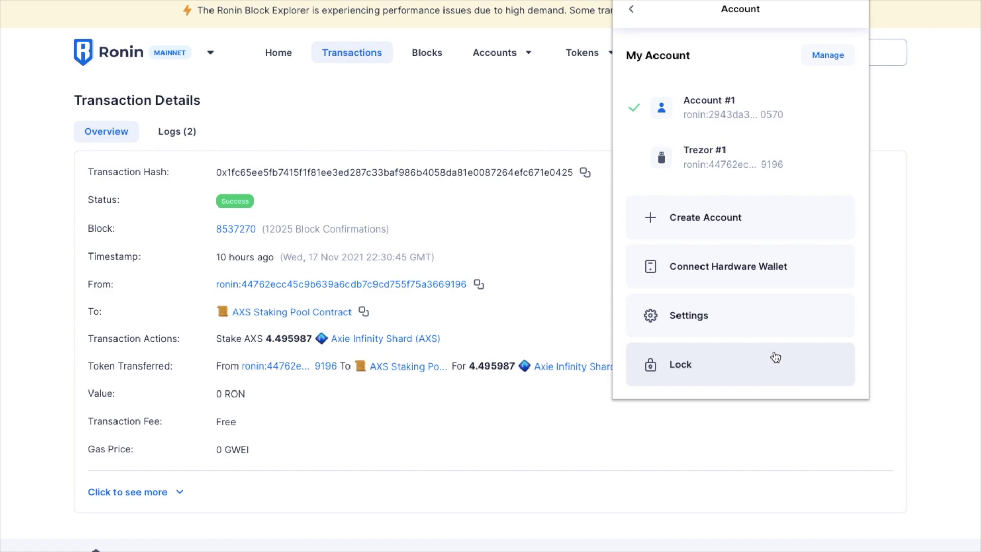
{"action": "left_click", "coordinate": [773, 327]}
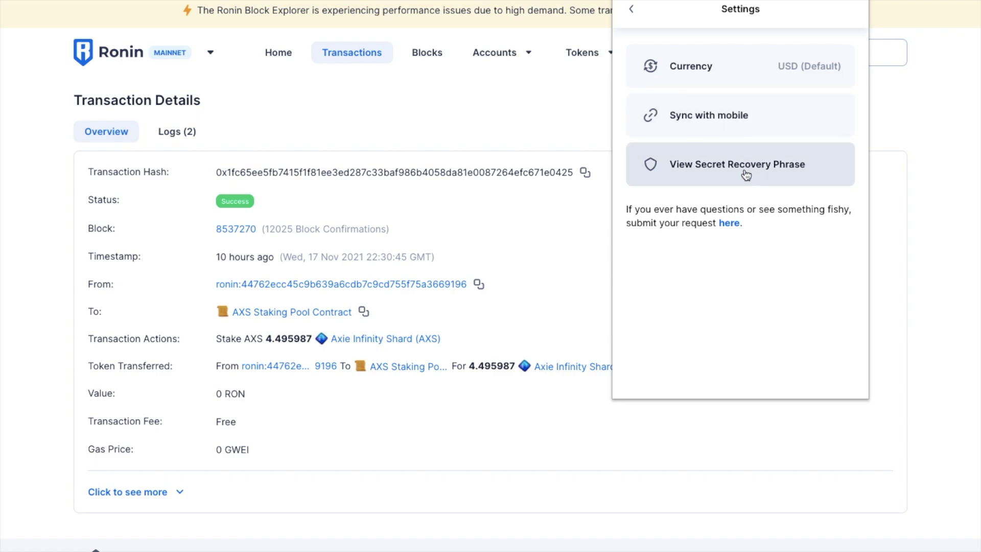
{"action": "left_click", "coordinate": [636, 16]}
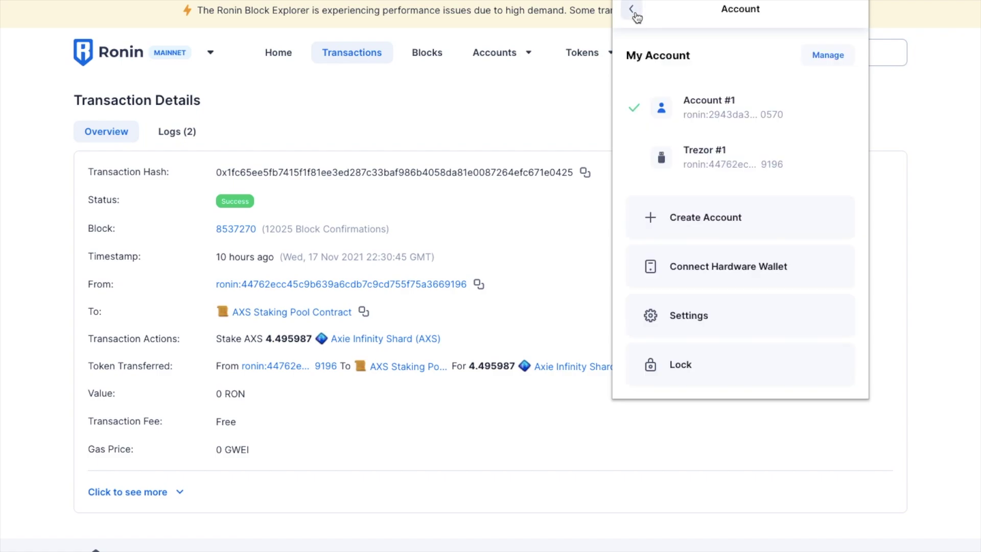